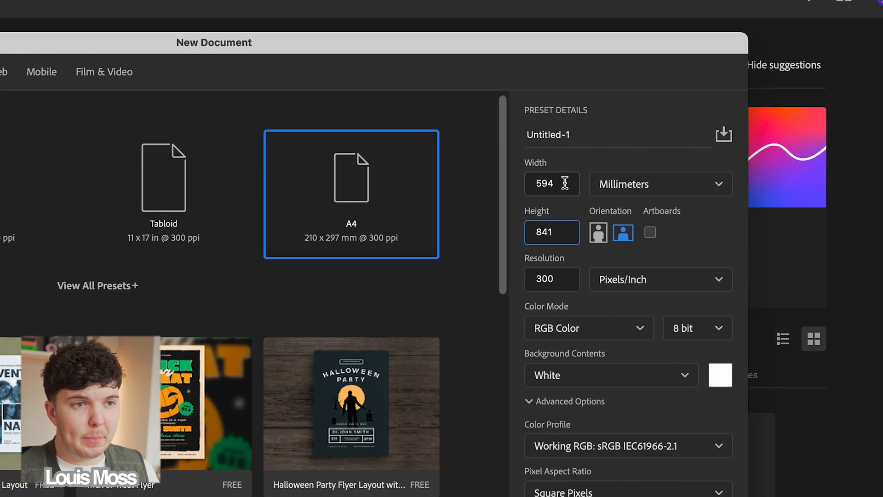
Step: Create a new document 600 mm wide and 847 mm high at 300 ppi in CMYK Color
{"action": "left_click", "coordinate": [671, 149]}
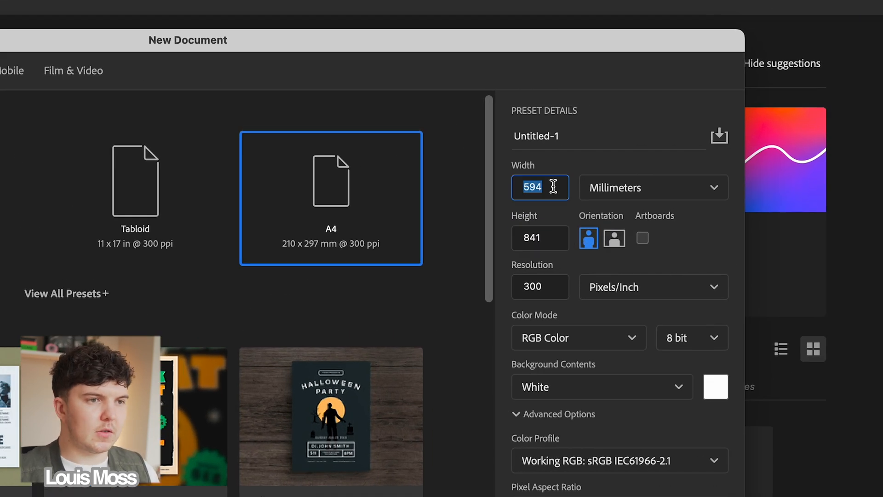
{"action": "left_click", "coordinate": [549, 242]}
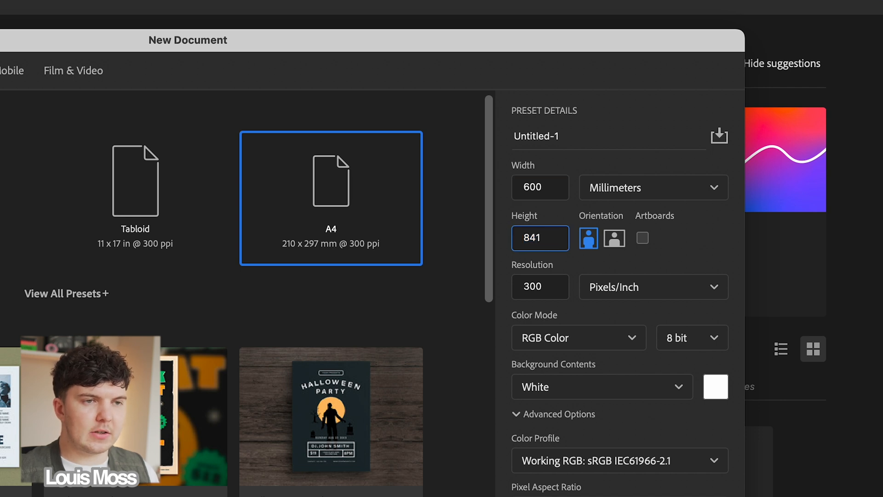
{"action": "left_click", "coordinate": [551, 338]}
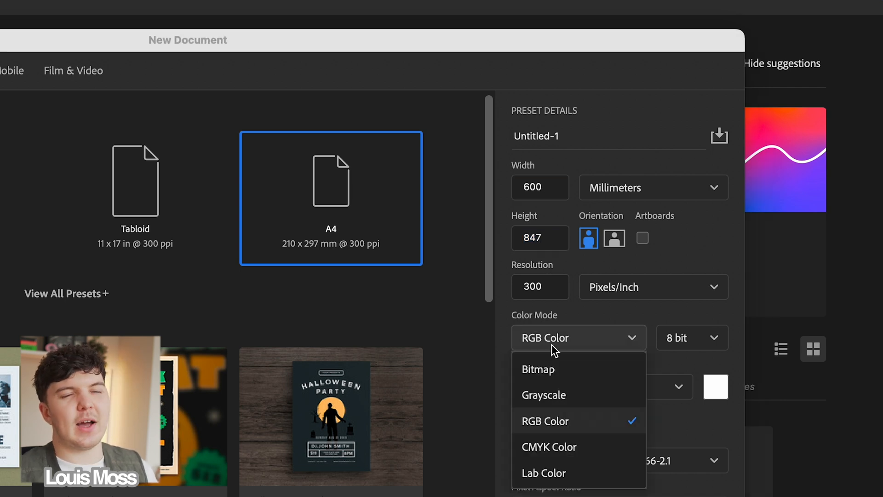
{"action": "left_click", "coordinate": [553, 452]}
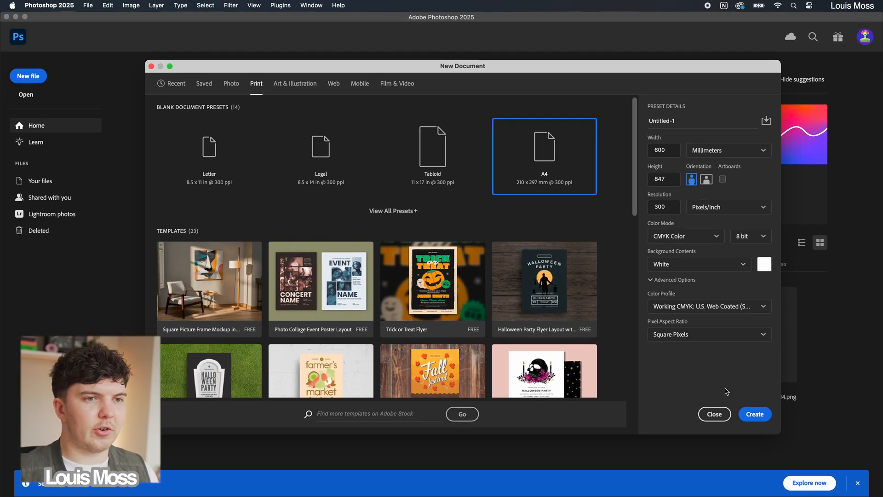
{"action": "left_click", "coordinate": [756, 414]}
Step: Add the text "ALMOST" in the upper part of the page and scale it up to about 246 pt
{"action": "key", "text": "t"}
{"action": "left_click", "coordinate": [296, 155]}
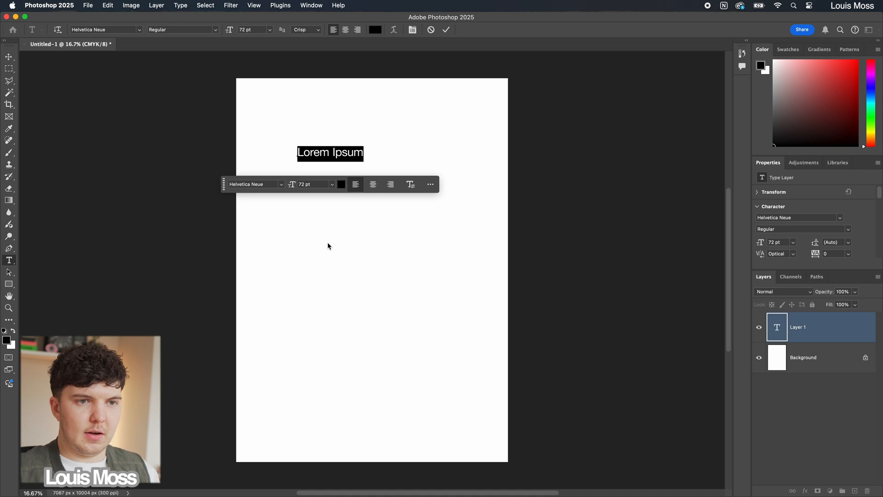
{"action": "type", "text": "AL MOST"}
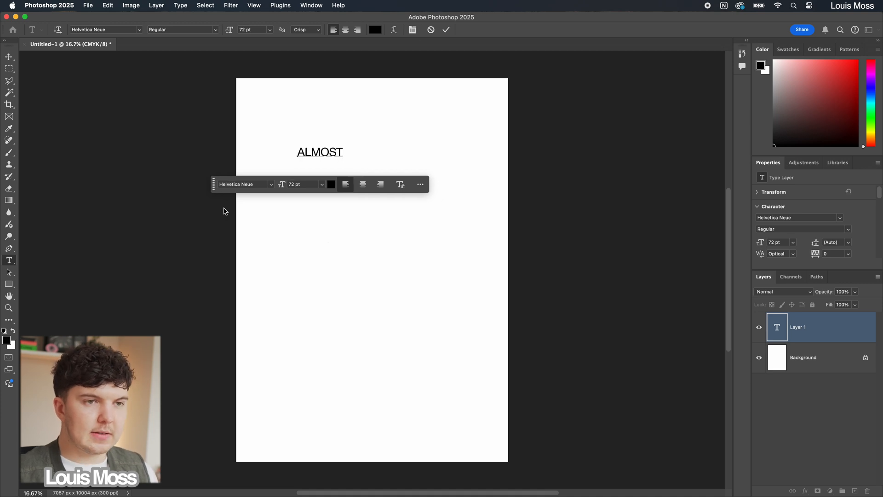
{"action": "left_click", "coordinate": [7, 58]}
{"action": "left_click_drag", "start_coordinate": [343, 157], "coordinate": [444, 221]}
{"action": "key", "text": "Return"}
Step: Duplicate the ALMOST text lower on the page and change the copy's wording to "SOMETHING"
{"action": "left_click_drag", "start_coordinate": [383, 168], "coordinate": [383, 314]}
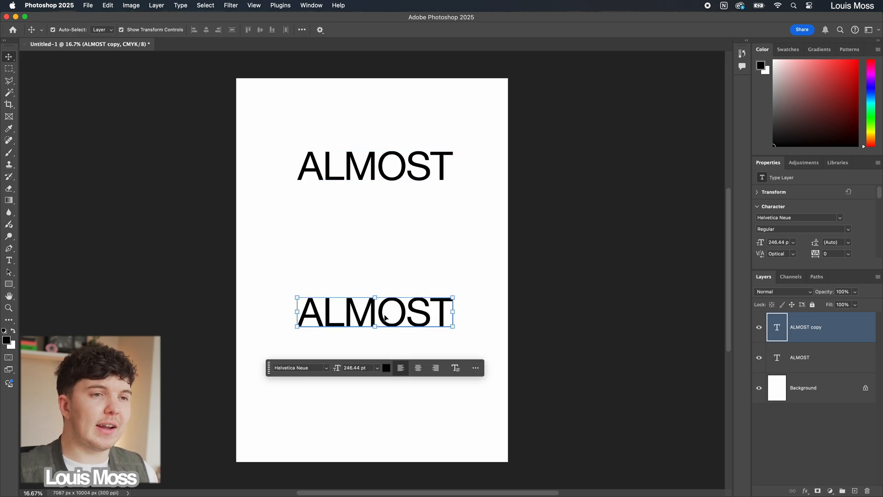
{"action": "double_click", "coordinate": [385, 316]}
{"action": "type", "text": "SOMETHING"}
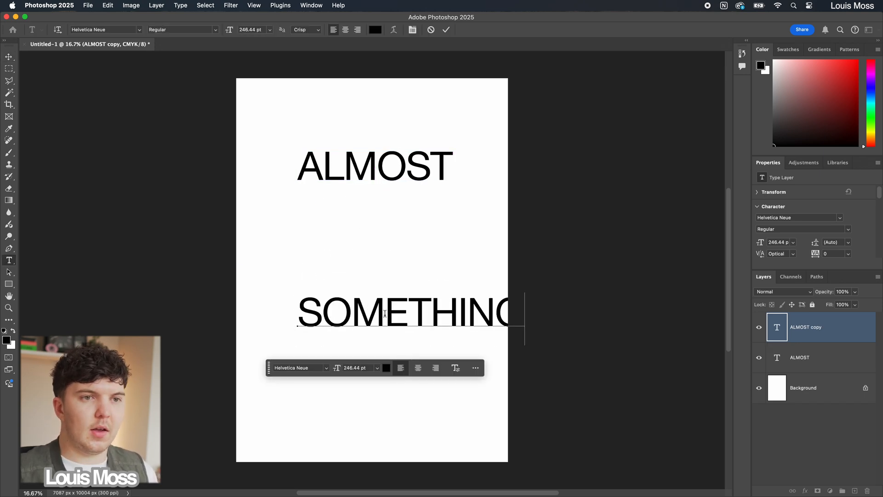
{"action": "key", "text": "super+Return"}
Step: Center the SOMETHING text horizontally on the canvas
{"action": "key", "text": "super+a"}
{"action": "left_click", "coordinate": [206, 30]}
{"action": "key", "text": "super+d"}
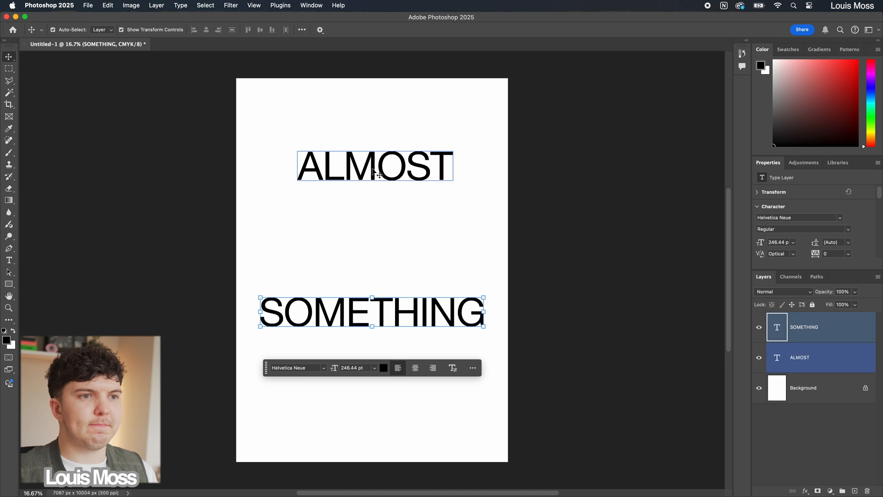
Step: Set both the ALMOST and SOMETHING texts to the Bold style of Helvetica Neue
{"action": "left_click", "coordinate": [375, 172], "text": "shift"}
{"action": "left_click", "coordinate": [803, 229]}
{"action": "left_click", "coordinate": [782, 335]}
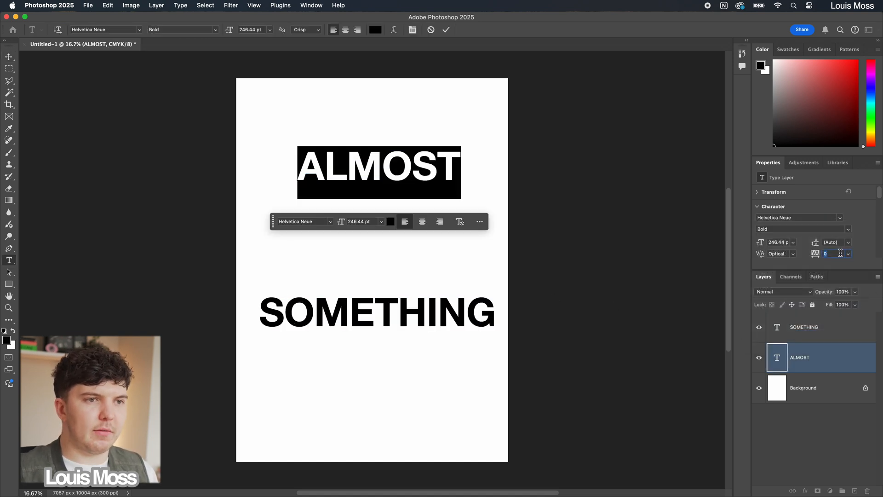
Step: Set the tracking of the ALMOST text to -200, then loosen it in small increments beyond -160
{"action": "type", "text": "-200"}
{"action": "key", "text": "Return"}
{"action": "key", "text": "shift+Up"}
{"action": "key", "text": "shift+Up"}
{"action": "key", "text": "shift+Up"}
{"action": "key", "text": "shift+Up"}
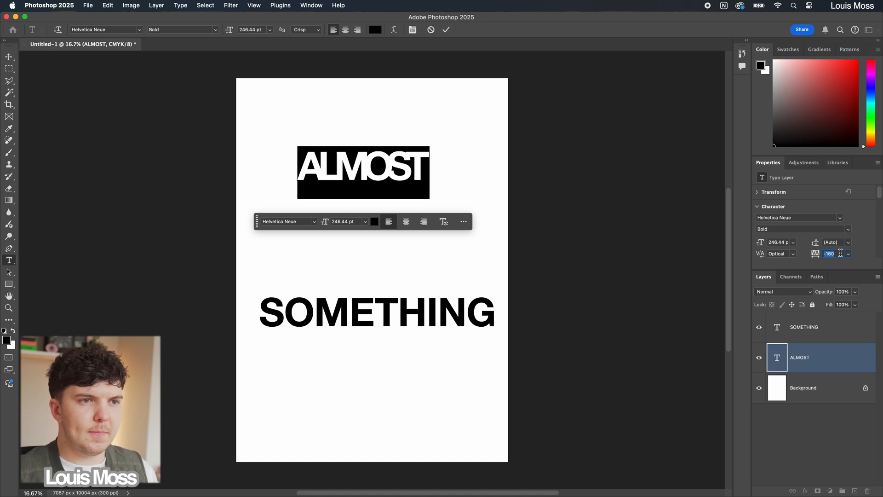
{"action": "key", "text": "shift+Up"}
{"action": "key", "text": "shift+Up"}
{"action": "key", "text": "shift+Up"}
Step: Tighten the tracking of the SOMETHING text to roughly -100 so it matches ALMOST
{"action": "key", "text": "shift+Down"}
{"action": "key", "text": "shift+Down"}
{"action": "key", "text": "shift+Down"}
{"action": "key", "text": "shift+Down"}
{"action": "key", "text": "shift+Down"}
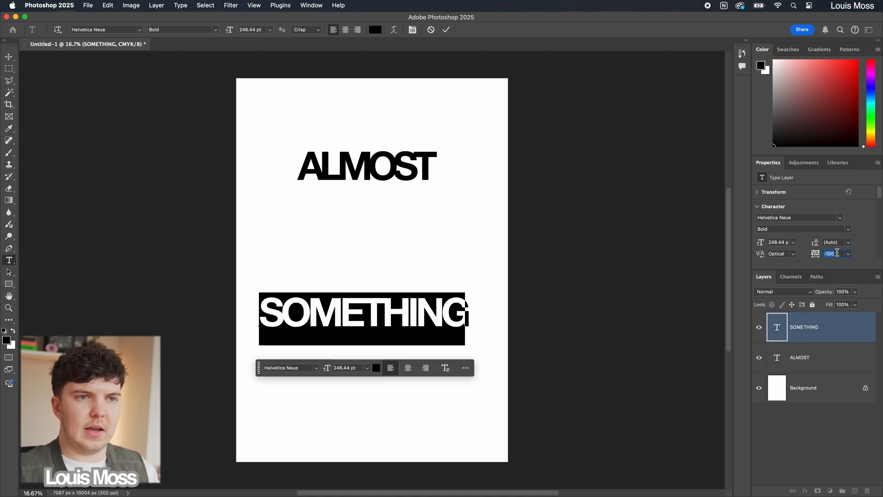
{"action": "key", "text": "shift+Down"}
{"action": "key", "text": "shift+Down"}
{"action": "key", "text": "shift+Down"}
{"action": "key", "text": "shift+Up"}
{"action": "key", "text": "shift+Up"}
Step: Enlarge both headings, placing SOMETHING near the page's lower edge and ALMOST near its upper edge
{"action": "left_click_drag", "start_coordinate": [358, 326], "coordinate": [388, 419]}
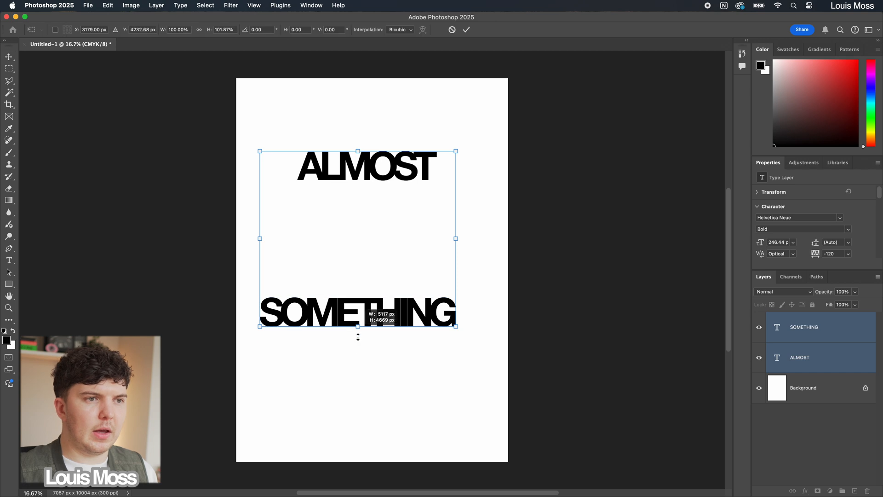
{"action": "key", "text": "Return"}
{"action": "left_click_drag", "start_coordinate": [374, 181], "coordinate": [375, 135]}
Step: Add a 72 pt bold "ARTIS©" text line between the two headings
{"action": "key", "text": "t"}
{"action": "left_click", "coordinate": [338, 229]}
{"action": "type", "text": "ARTIS©"}
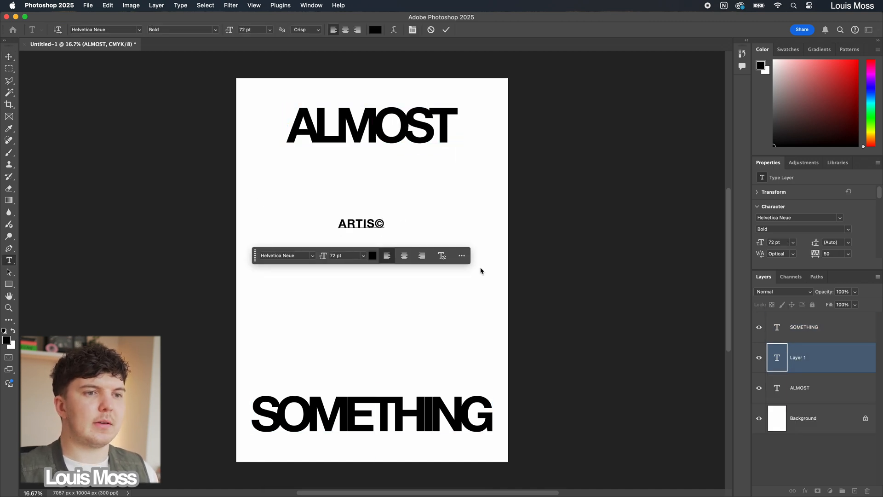
Step: Scale the ARTIS © text to about 203%, place it beneath the right end of ALMOST and duplicate it beneath SOMETHING
{"action": "key", "text": "super+t"}
{"action": "left_click_drag", "start_coordinate": [377, 233], "coordinate": [451, 164]}
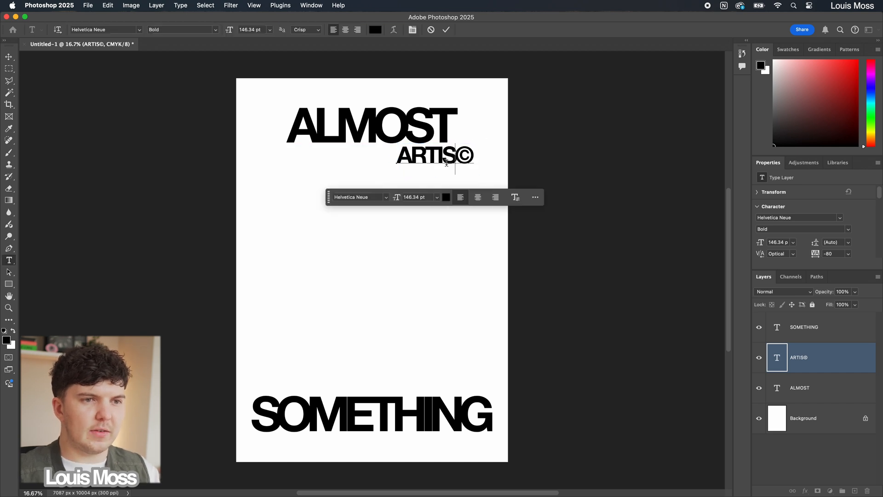
{"action": "key", "text": "super+Return"}
{"action": "key", "text": "v"}
{"action": "left_click_drag", "start_coordinate": [437, 163], "coordinate": [444, 442]}
Step: Draw a white rectangle about 4268 by 7173 px overlapping both headings and center it horizontally on the canvas
{"action": "key", "text": "u"}
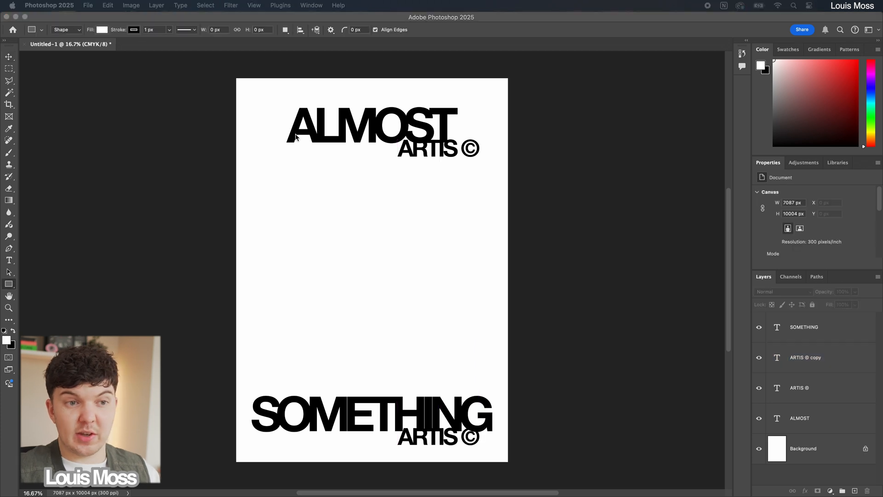
{"action": "mouse_move", "coordinate": [294, 133]}
{"action": "left_mouse_down"}
{"action": "mouse_move", "coordinate": [433, 371]}
{"action": "mouse_move", "coordinate": [474, 394]}
{"action": "mouse_move", "coordinate": [476, 414]}
{"action": "mouse_move", "coordinate": [458, 409]}
{"action": "left_mouse_up"}
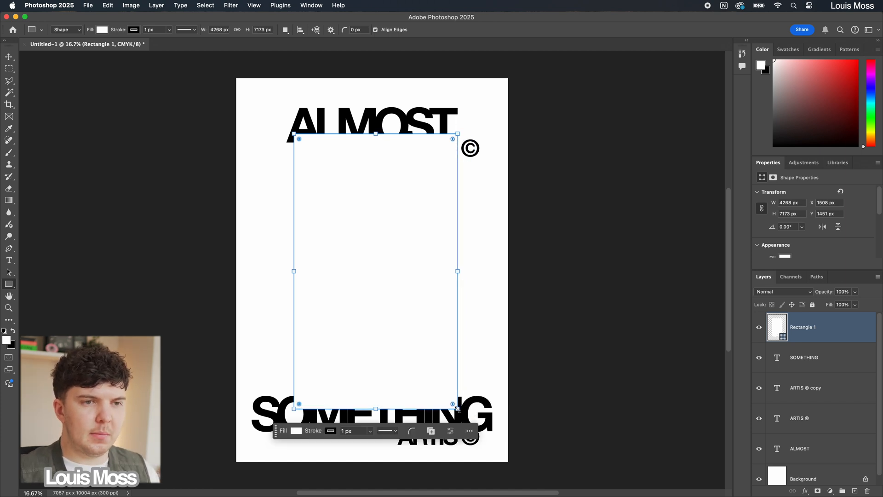
{"action": "left_click", "coordinate": [8, 56]}
{"action": "key", "text": "super+a"}
{"action": "left_click", "coordinate": [206, 30]}
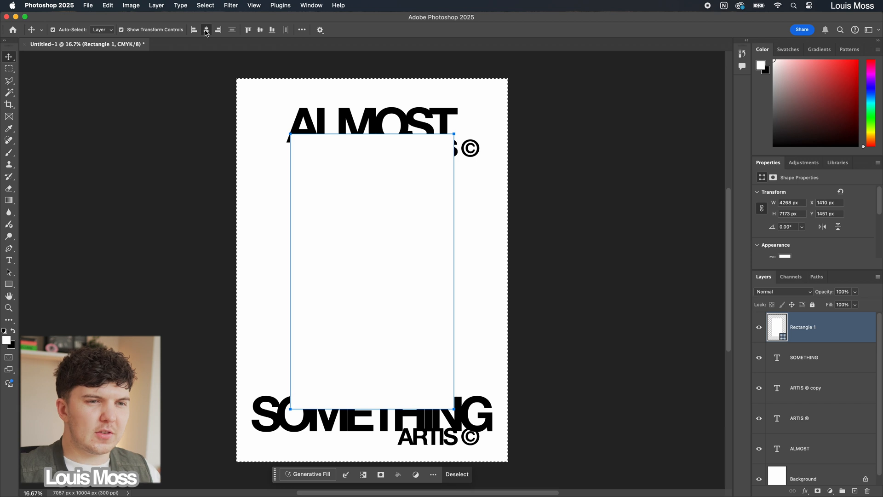
{"action": "key", "text": "super+d"}
{"action": "left_click", "coordinate": [589, 311]}
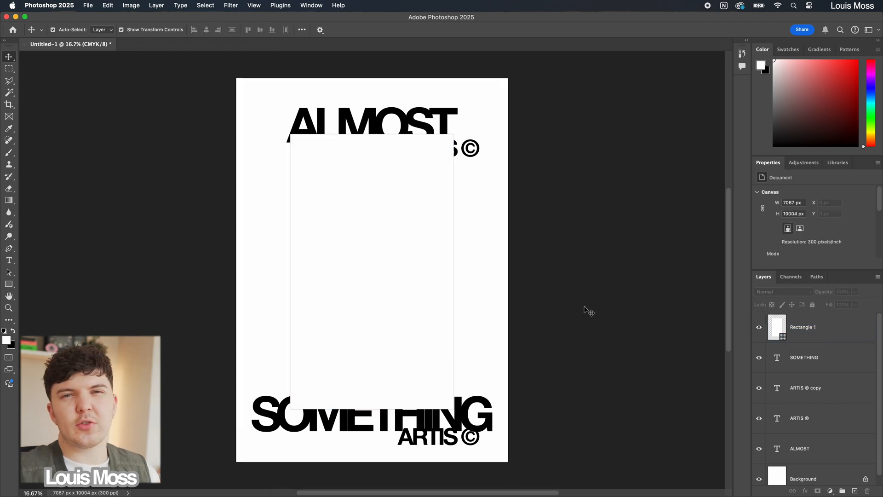
Step: Remove the white rectangle's outline by reducing its stroke width
{"action": "left_click", "coordinate": [359, 248]}
{"action": "scroll", "coordinate": [831, 232], "scroll_direction": "down", "scroll_amount": 2}
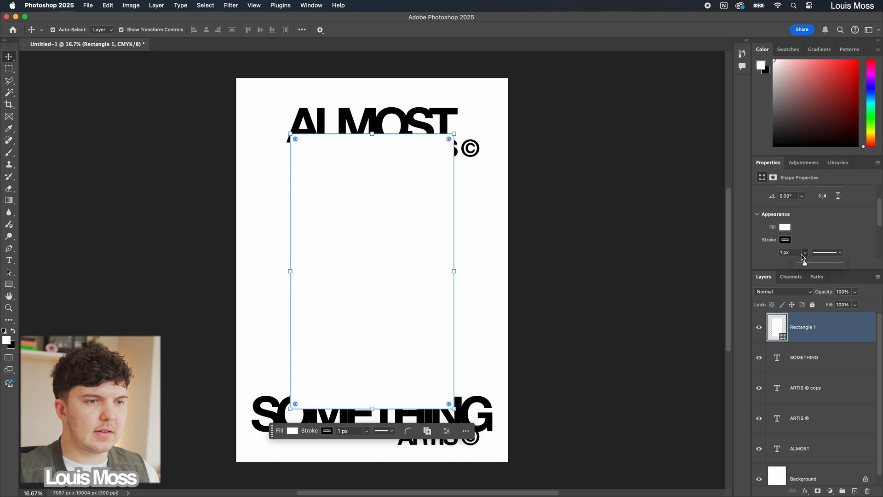
{"action": "left_click", "coordinate": [651, 300]}
{"action": "scroll", "coordinate": [602, 338], "scroll_direction": "down", "scroll_amount": 1}
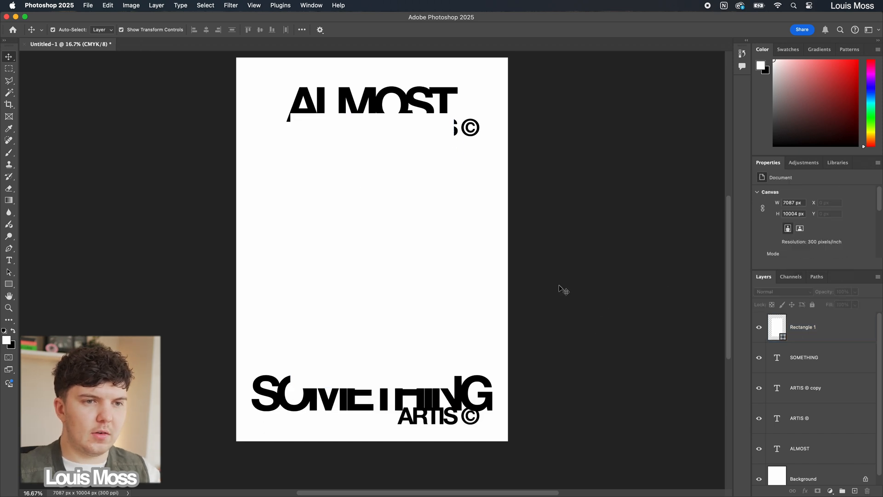
{"action": "scroll", "coordinate": [593, 283], "scroll_direction": "up", "scroll_amount": 1}
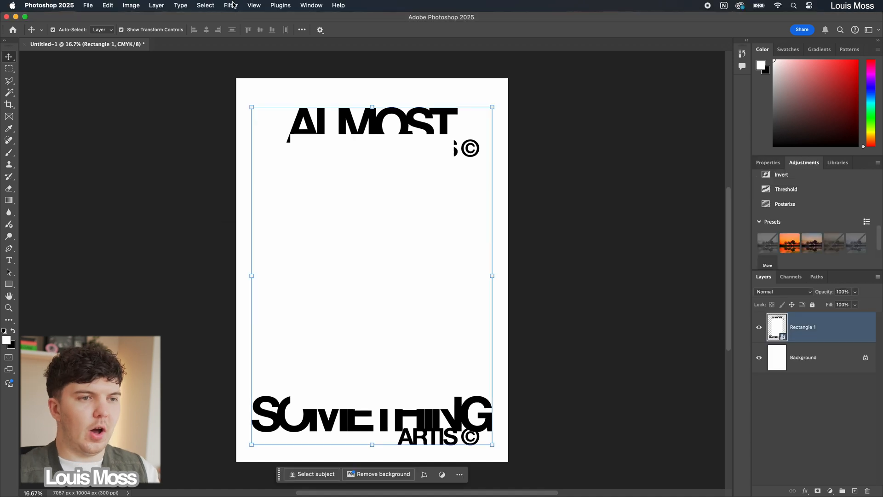
Step: Combine the text and rectangle layers into one smart object and apply a Gaussian Blur of about 17.6 pixels
{"action": "left_click", "coordinate": [231, 5]}
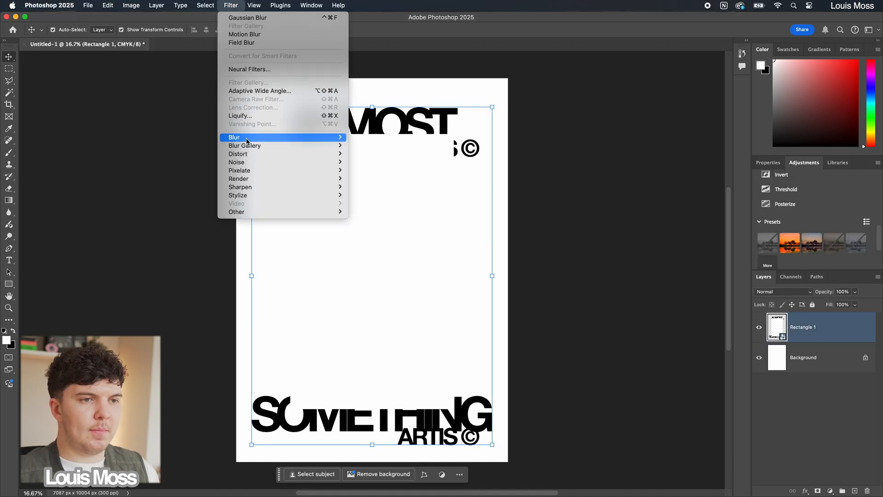
{"action": "mouse_move", "coordinate": [247, 141]}
{"action": "left_click", "coordinate": [393, 170]}
{"action": "left_click_drag", "start_coordinate": [425, 121], "coordinate": [591, 152]}
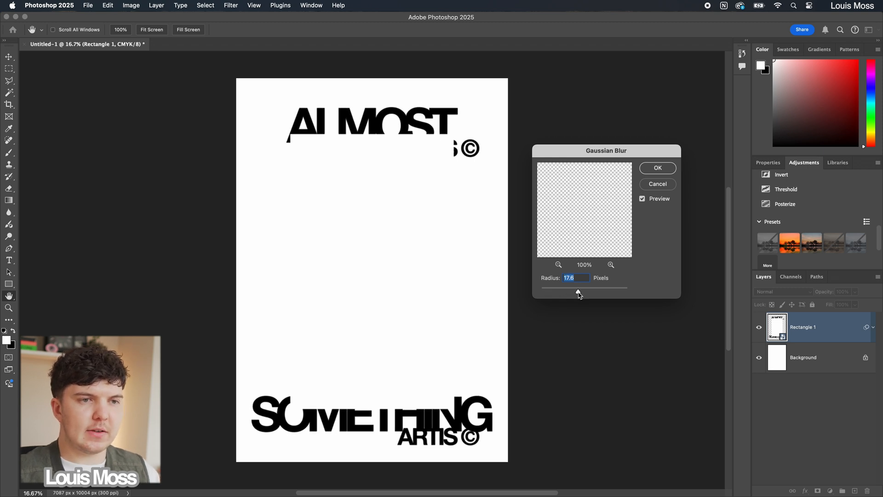
{"action": "left_click", "coordinate": [658, 168]}
Step: Add a Threshold adjustment layer above the blurred smart object and raise its threshold level slightly
{"action": "key", "text": "v"}
{"action": "left_click", "coordinate": [769, 164]}
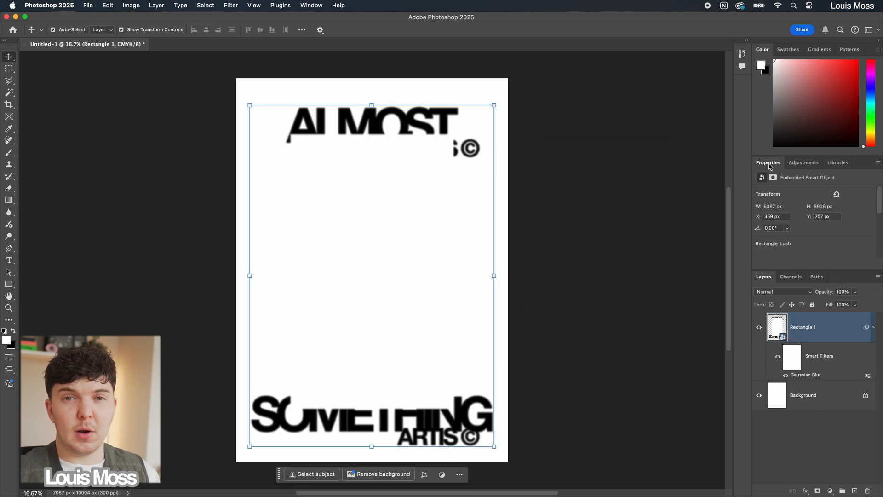
{"action": "scroll", "coordinate": [858, 246], "scroll_direction": "down", "scroll_amount": 3}
{"action": "left_click", "coordinate": [803, 162]}
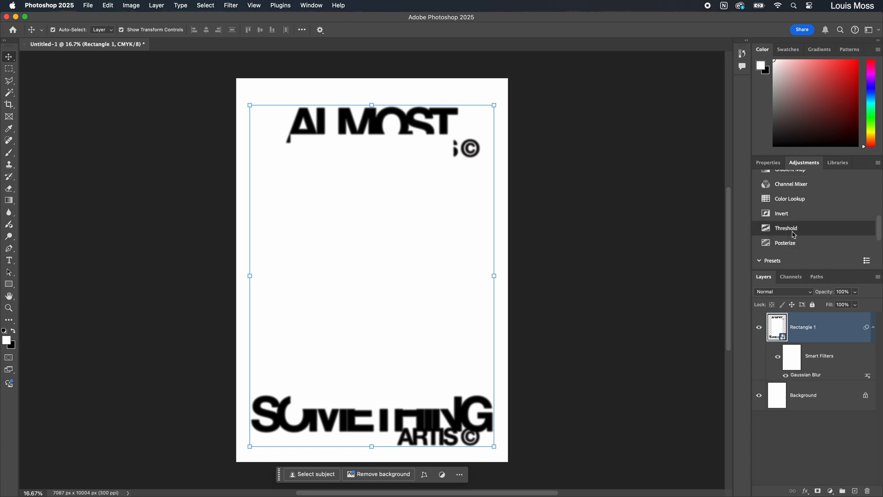
{"action": "left_click", "coordinate": [787, 229]}
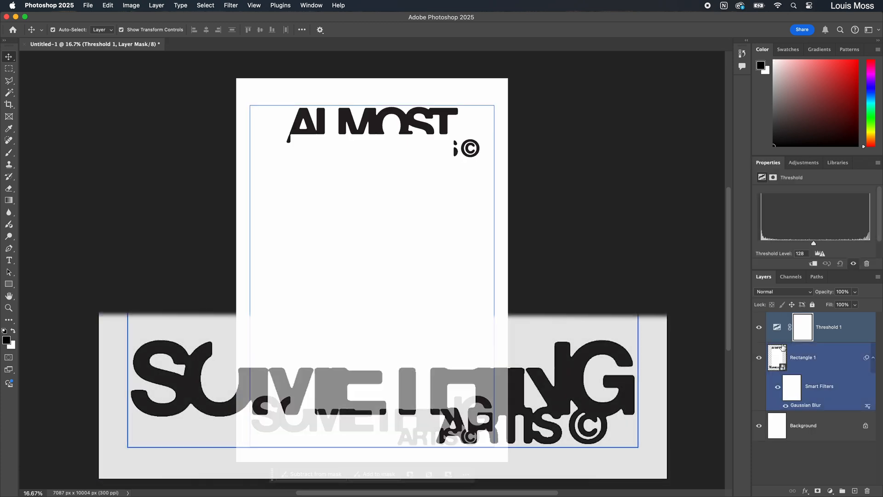
{"action": "left_click_drag", "start_coordinate": [813, 245], "coordinate": [820, 247]}
{"action": "left_click", "coordinate": [417, 243]}
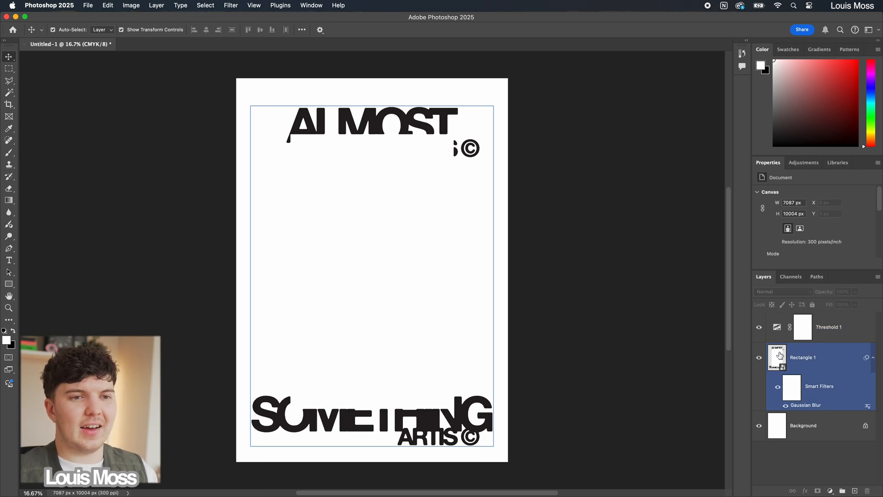
Step: Open the smart object's contents and move both ARTIS © layers above the rectangle layer
{"action": "double_click", "coordinate": [780, 355]}
{"action": "left_click", "coordinate": [810, 389]}
{"action": "left_click", "coordinate": [812, 407], "text": "shift"}
{"action": "left_click_drag", "start_coordinate": [815, 388], "coordinate": [810, 316]}
Step: Move the upper ARTIS © text slightly up toward ALMOST and save the smart object's contents
{"action": "scroll", "coordinate": [600, 262], "scroll_direction": "down", "scroll_amount": 1}
{"action": "left_click", "coordinate": [599, 261]}
{"action": "left_click", "coordinate": [453, 138]}
{"action": "left_click_drag", "start_coordinate": [453, 138], "coordinate": [454, 130]}
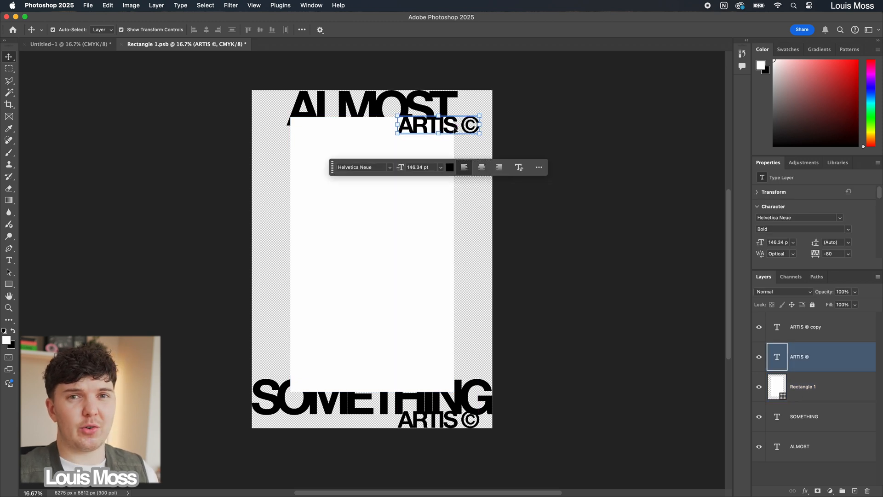
{"action": "key", "text": "super+s"}
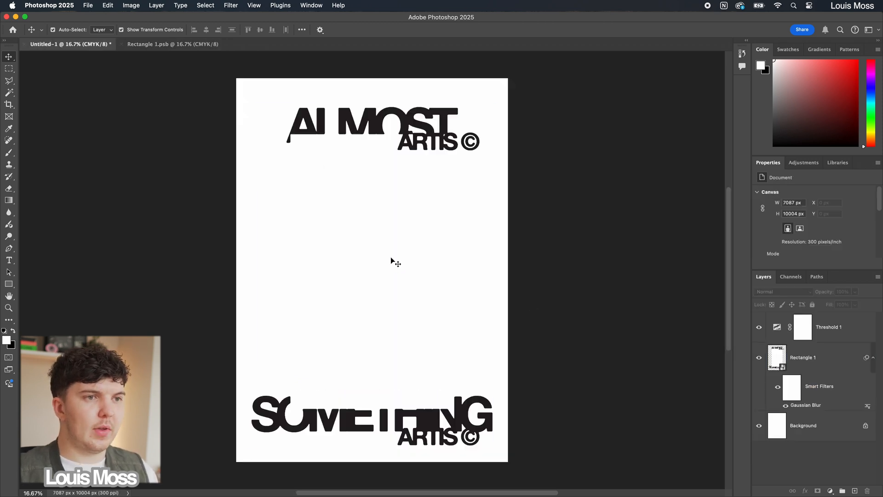
Step: Place the graffiti photo IMG_2079 on the poster and scale it down to about 6771 by 9028 px
{"action": "left_click_drag", "start_coordinate": [392, 260], "coordinate": [392, 260]}
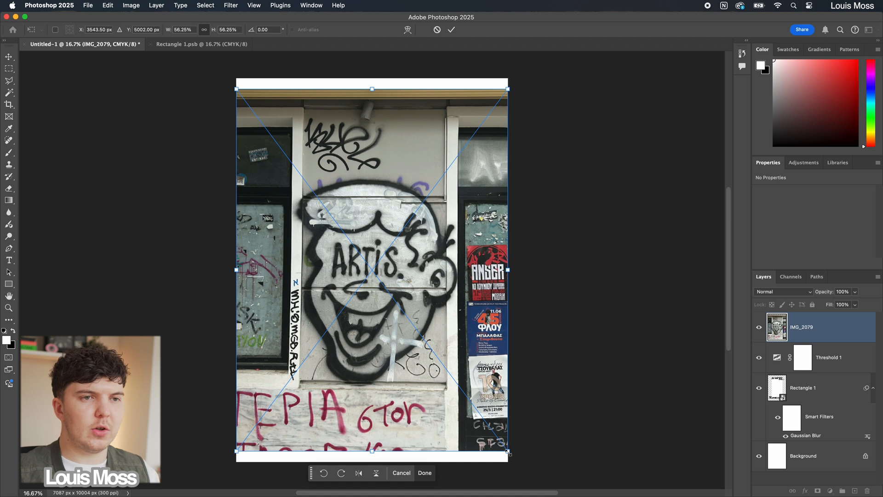
{"action": "left_click_drag", "start_coordinate": [509, 453], "coordinate": [501, 448]}
{"action": "key", "text": "Return"}
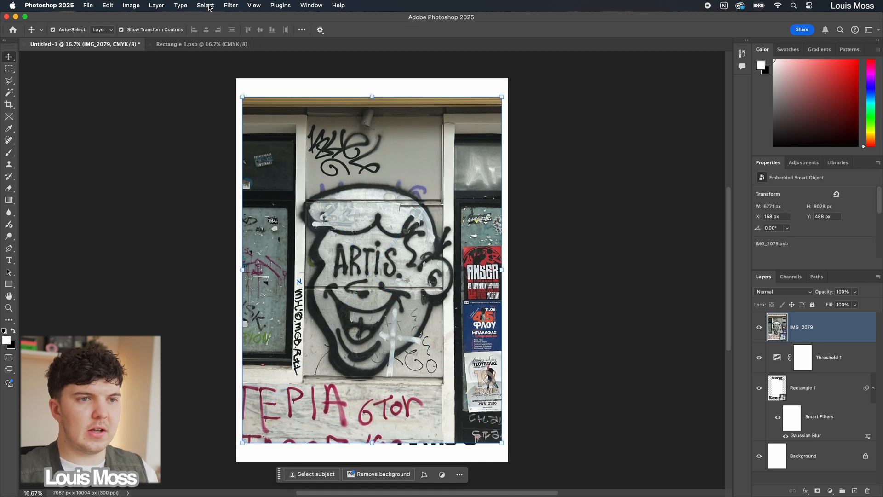
Step: Select the photo's dark graffiti lines by Color Range, sampling the black outline with a fuzziness of 60
{"action": "left_click", "coordinate": [206, 5]}
{"action": "left_click", "coordinate": [226, 98]}
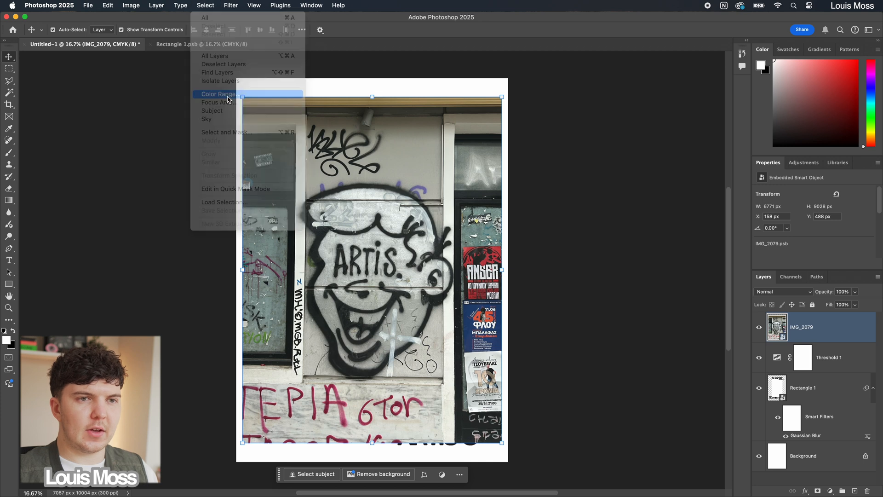
{"action": "left_click_drag", "start_coordinate": [456, 88], "coordinate": [585, 125]}
{"action": "left_click", "coordinate": [437, 296]}
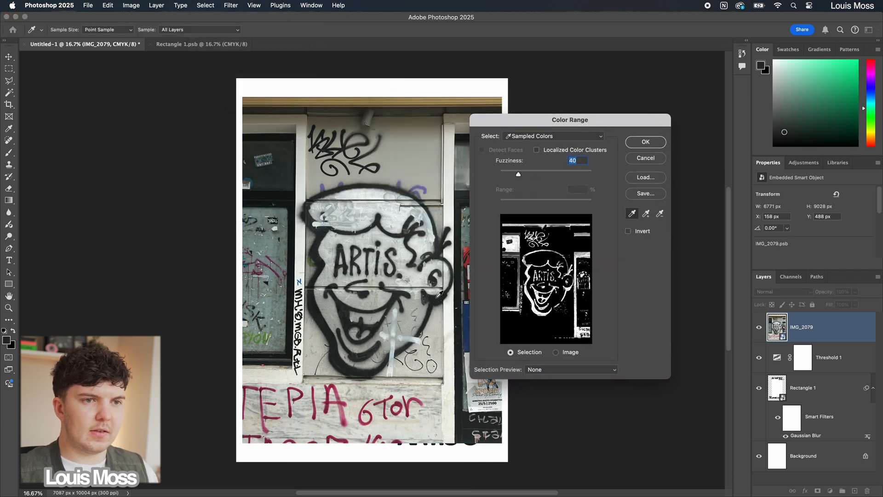
{"action": "left_click_drag", "start_coordinate": [518, 175], "coordinate": [529, 176]}
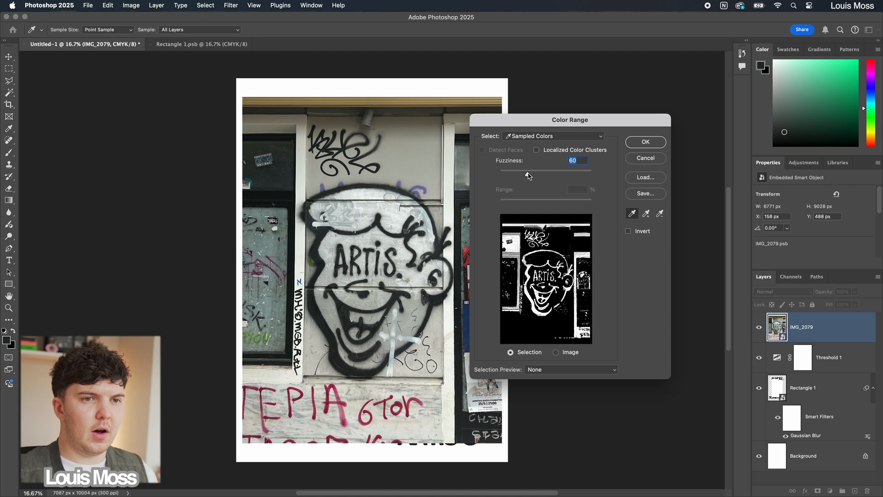
{"action": "left_click", "coordinate": [645, 142]}
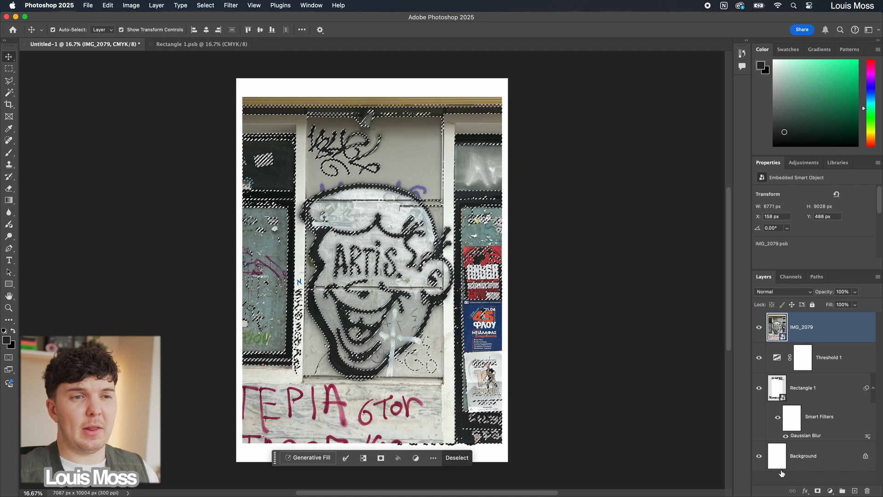
Step: Mask the photo with the selection and paint out everything around the graffiti face with the Brush
{"action": "left_click", "coordinate": [818, 491]}
{"action": "key", "text": "b"}
{"action": "mouse_move", "coordinate": [237, 110]}
{"action": "left_mouse_down"}
{"action": "mouse_move", "coordinate": [486, 115]}
{"action": "mouse_move", "coordinate": [508, 132]}
{"action": "mouse_move", "coordinate": [361, 148]}
{"action": "mouse_move", "coordinate": [252, 134]}
{"action": "mouse_move", "coordinate": [258, 216]}
{"action": "left_mouse_up"}
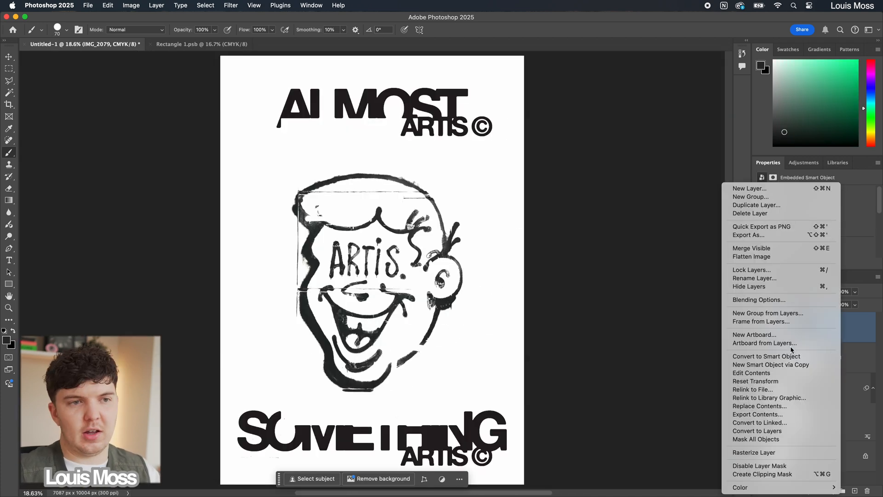
Step: Apply a black Color Overlay to the graffiti face layer in its layer style
{"action": "left_click", "coordinate": [777, 300]}
{"action": "left_click", "coordinate": [536, 250]}
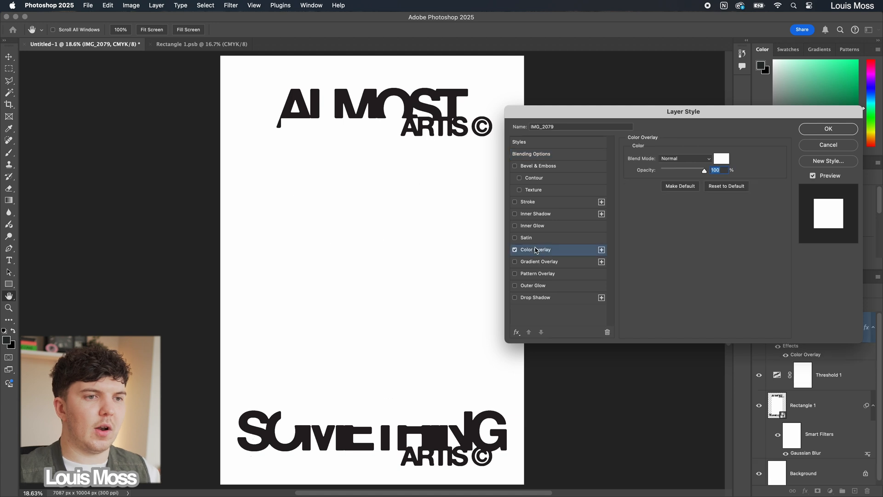
{"action": "left_click", "coordinate": [724, 159]}
{"action": "left_click_drag", "start_coordinate": [293, 227], "coordinate": [257, 286]}
{"action": "left_click", "coordinate": [452, 161]}
{"action": "left_click", "coordinate": [814, 132]}
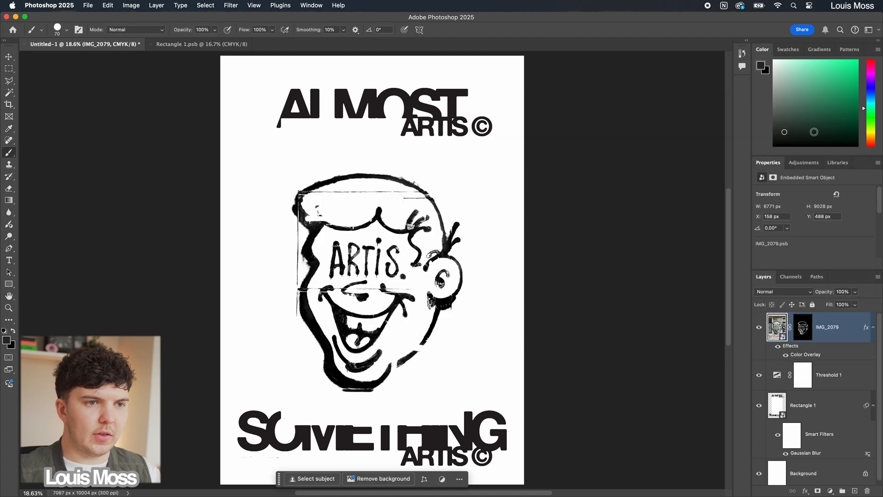
Step: Paint out the ARTIS lettering and its dots in the forehead of the graffiti face on the layer mask
{"action": "left_click", "coordinate": [802, 326]}
{"action": "key", "text": "super+1"}
{"action": "key", "text": "bracketright"}
{"action": "key", "text": "bracketright"}
{"action": "key", "text": "bracketright"}
{"action": "key", "text": "bracketright"}
{"action": "key", "text": "bracketright"}
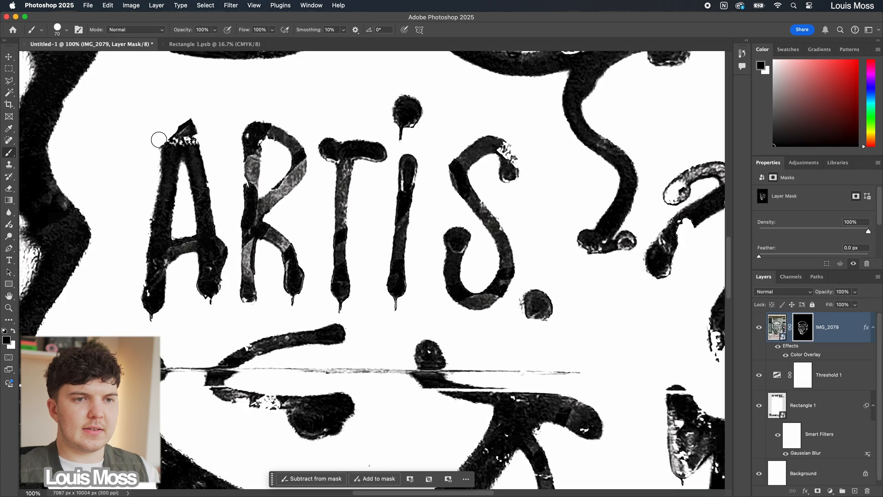
{"action": "mouse_move", "coordinate": [161, 183]}
{"action": "left_mouse_down"}
{"action": "mouse_move", "coordinate": [154, 251]}
{"action": "mouse_move", "coordinate": [205, 202]}
{"action": "mouse_move", "coordinate": [205, 270]}
{"action": "left_mouse_up"}
{"action": "key", "text": "bracketright"}
{"action": "key", "text": "bracketright"}
{"action": "key", "text": "bracketright"}
{"action": "mouse_move", "coordinate": [239, 138]}
{"action": "left_mouse_down"}
{"action": "mouse_move", "coordinate": [373, 113]}
{"action": "mouse_move", "coordinate": [377, 153]}
{"action": "mouse_move", "coordinate": [473, 176]}
{"action": "mouse_move", "coordinate": [388, 205]}
{"action": "mouse_move", "coordinate": [303, 161]}
{"action": "mouse_move", "coordinate": [215, 216]}
{"action": "mouse_move", "coordinate": [263, 284]}
{"action": "mouse_move", "coordinate": [316, 264]}
{"action": "mouse_move", "coordinate": [403, 292]}
{"action": "mouse_move", "coordinate": [484, 256]}
{"action": "mouse_move", "coordinate": [538, 304]}
{"action": "left_mouse_up"}
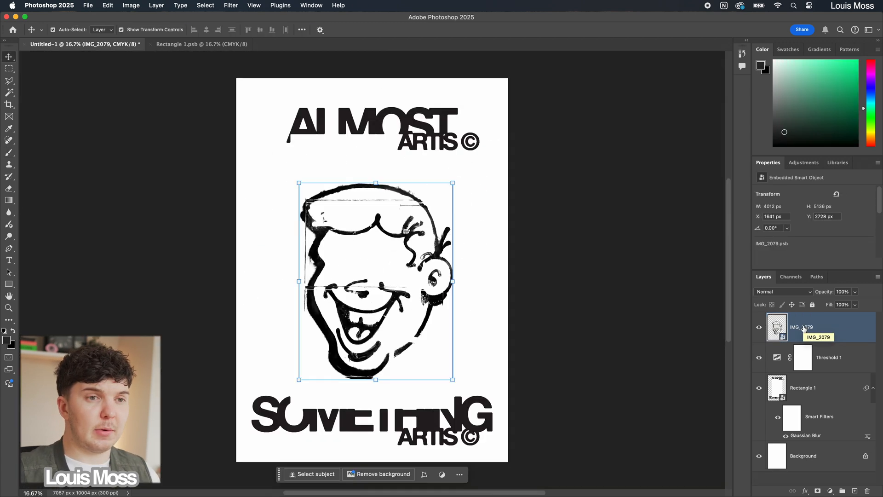
Step: Enlarge the graffiti face to about 7095 by 9082 px and shift it so its ear runs off the poster's right edge
{"action": "left_click", "coordinate": [460, 455], "text": "shift"}
{"action": "left_click_drag", "start_coordinate": [454, 379], "coordinate": [524, 451]}
{"action": "left_click_drag", "start_coordinate": [376, 106], "coordinate": [375, 91]}
{"action": "left_click_drag", "start_coordinate": [484, 308], "coordinate": [496, 307]}
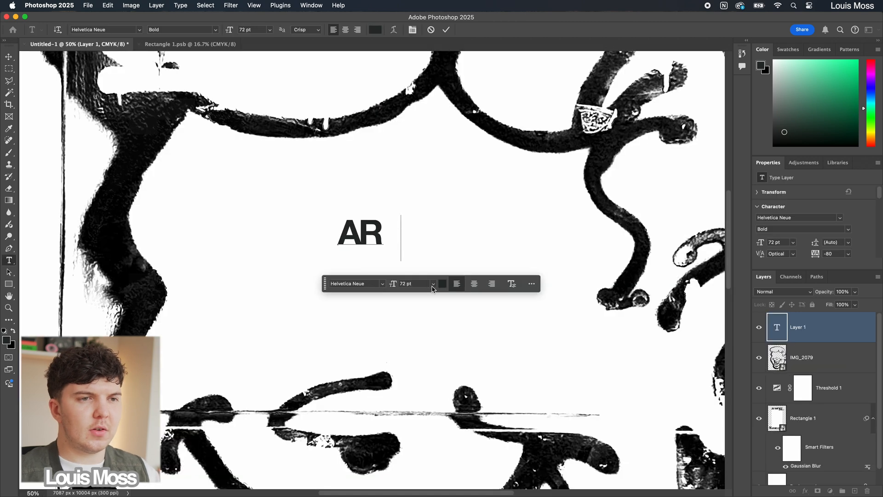
Step: Add centred event text in the face's forehead on separate lines: ARTIS ©, LOST IN THE CITY, TUESDAY, 21 MAY, ATHENS, GREECE, 2024
{"action": "type", "text": "TIS ©"}
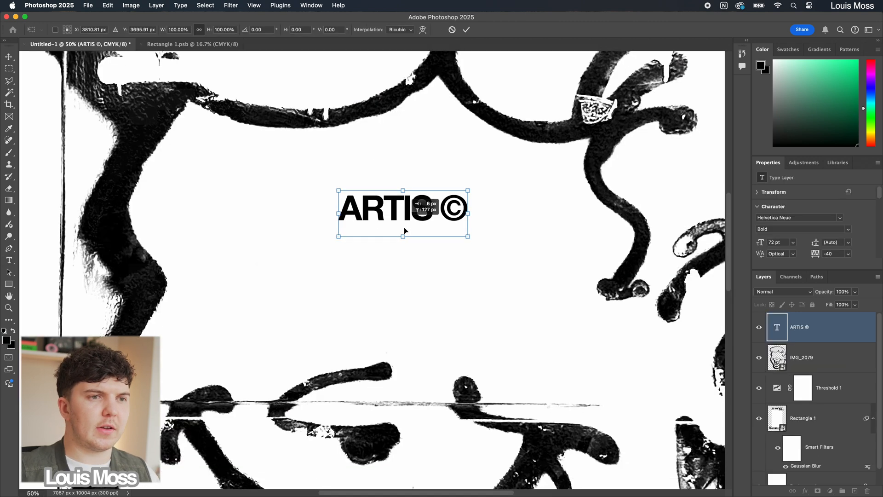
{"action": "left_click_drag", "start_coordinate": [403, 227], "coordinate": [403, 216]}
{"action": "type", "text": "LOST IN THE CITY "}
{"action": "type", "text": "TUESDAY, 21 MAY"}
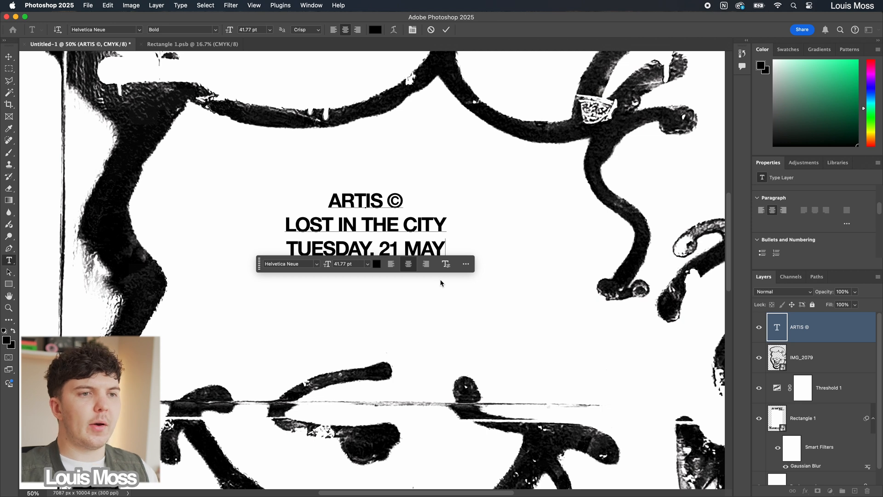
{"action": "key", "text": "Return"}
{"action": "type", "text": "ATHENS, GREECE"}
{"action": "key", "text": "Return"}
{"action": "type", "text": "2044"}
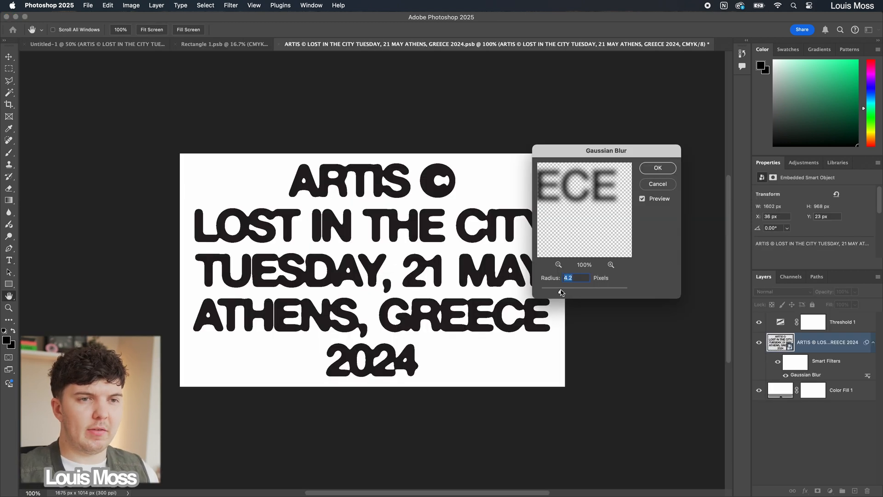
Step: Soften the event text inside its smart object with a Gaussian Blur of about 6.4 pixels
{"action": "left_click_drag", "start_coordinate": [560, 292], "coordinate": [568, 291]}
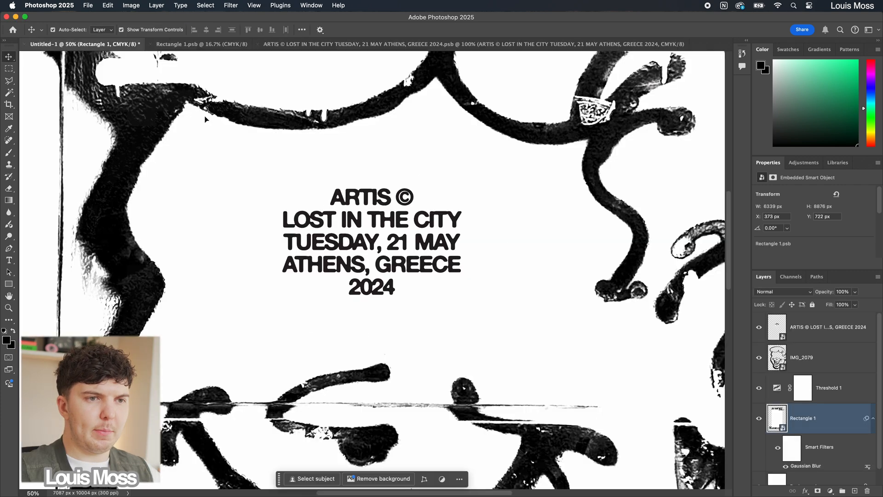
{"action": "key", "text": "super+minus"}
{"action": "key", "text": "super+minus"}
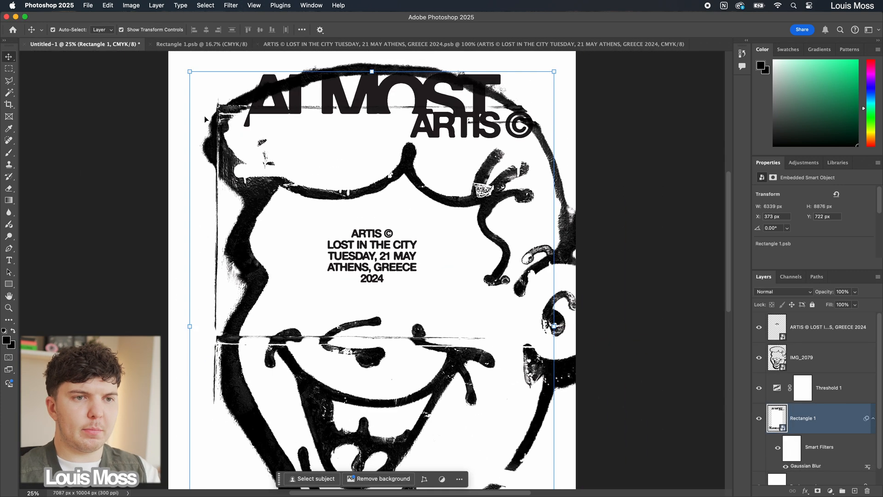
{"action": "key", "text": "super+minus"}
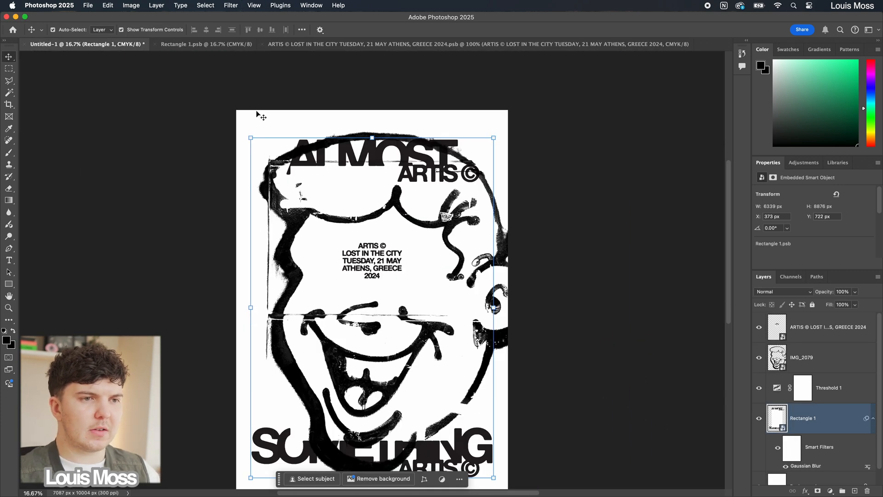
{"action": "left_click", "coordinate": [544, 290]}
{"action": "scroll", "coordinate": [544, 290], "scroll_direction": "down", "scroll_amount": 3}
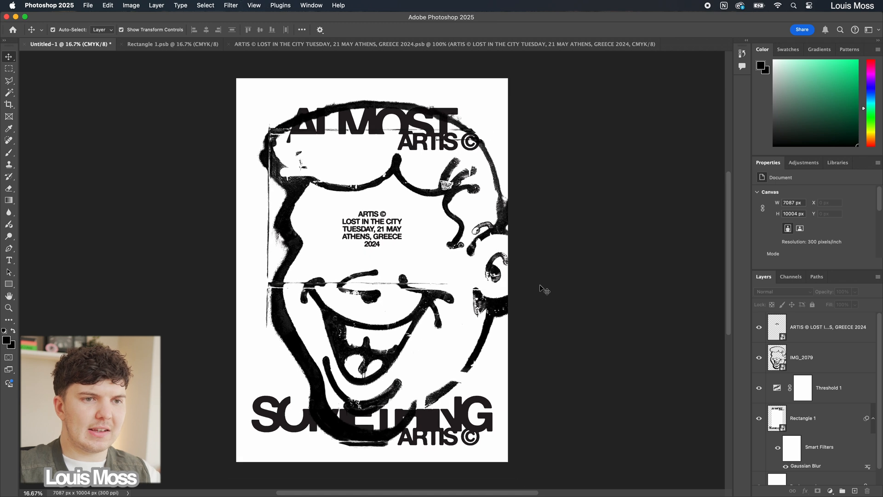
Step: Add the text A CREATIVE EXPLORATION, shrink it to about 17.18 pt, rotate it -90° and place it along the poster's left margin
{"action": "key", "text": "t"}
{"action": "left_click", "coordinate": [314, 263]}
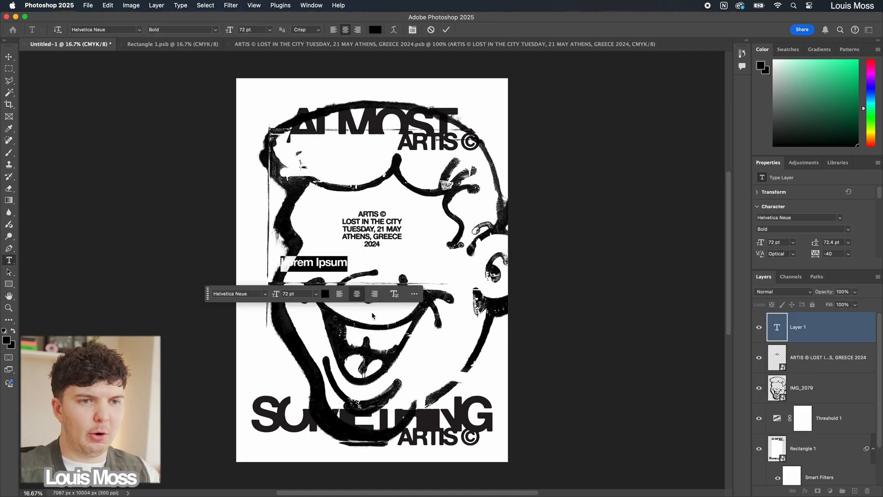
{"action": "type", "text": "A CREATIVE EXPLORATION"}
{"action": "key", "text": "ctrl+t"}
{"action": "left_click_drag", "start_coordinate": [388, 281], "coordinate": [318, 192]}
{"action": "left_click_drag", "start_coordinate": [309, 270], "coordinate": [253, 271]}
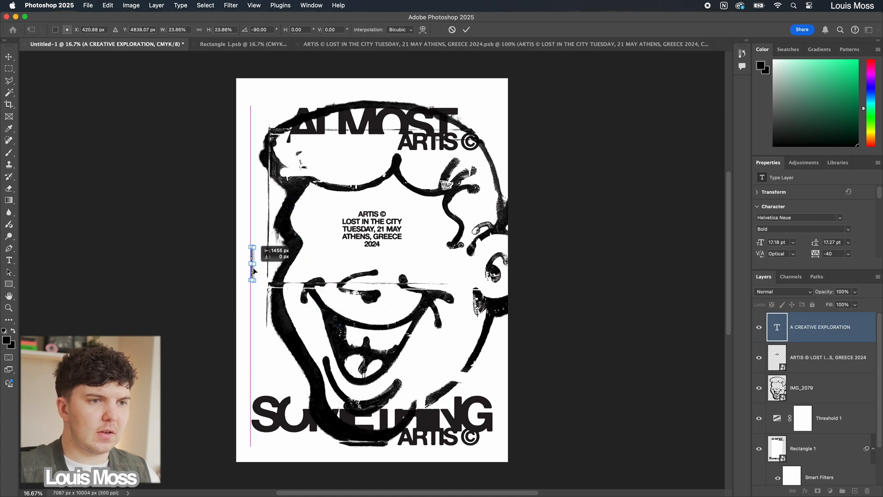
{"action": "left_click", "coordinate": [466, 29]}
{"action": "left_click", "coordinate": [621, 337]}
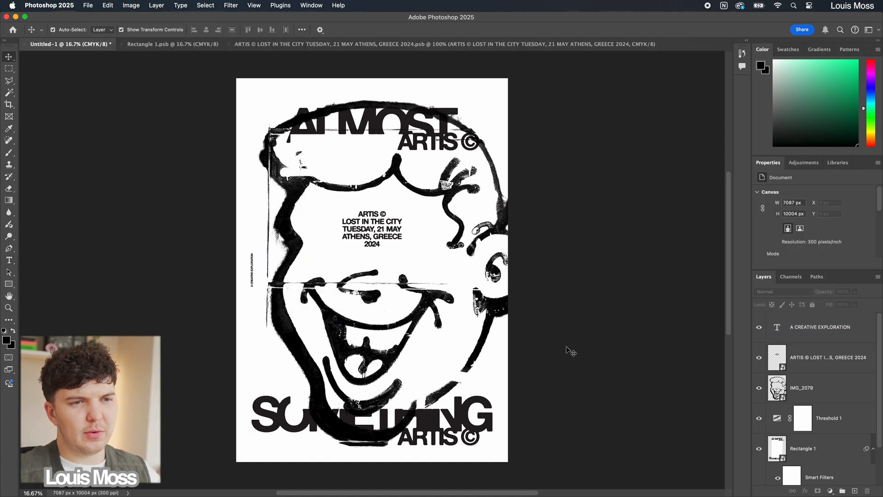
Step: Duplicate the graffiti face layer and shift the copy so only its cropped edge shows along the poster's left side
{"action": "left_click", "coordinate": [814, 387]}
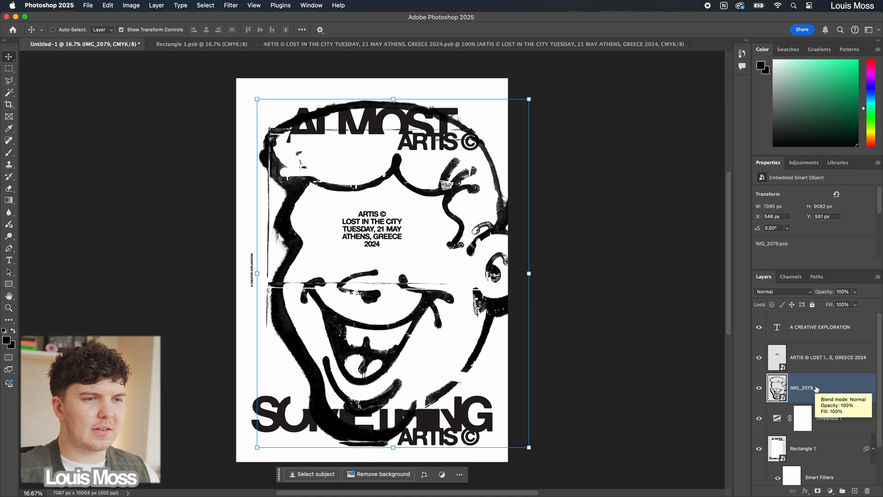
{"action": "key", "text": "super+j"}
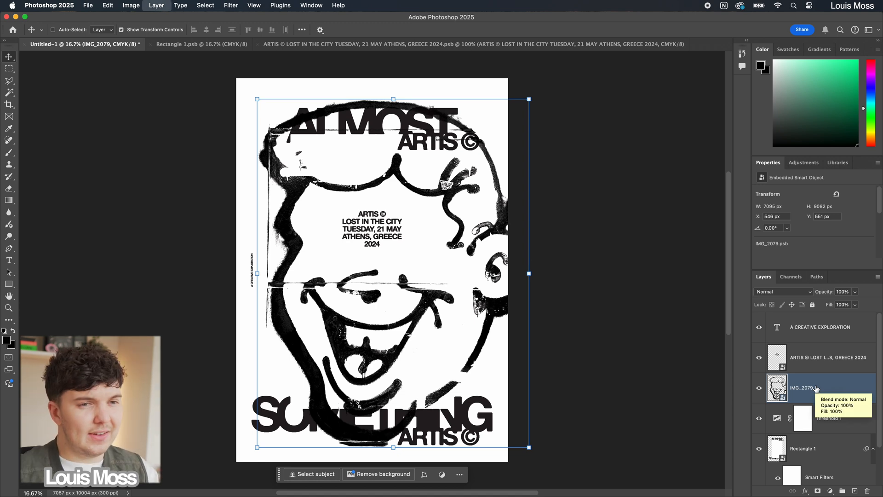
{"action": "left_click_drag", "start_coordinate": [527, 201], "coordinate": [336, 206]}
{"action": "left_click_drag", "start_coordinate": [349, 93], "coordinate": [386, 394]}
{"action": "left_click_drag", "start_coordinate": [278, 346], "coordinate": [125, 334]}
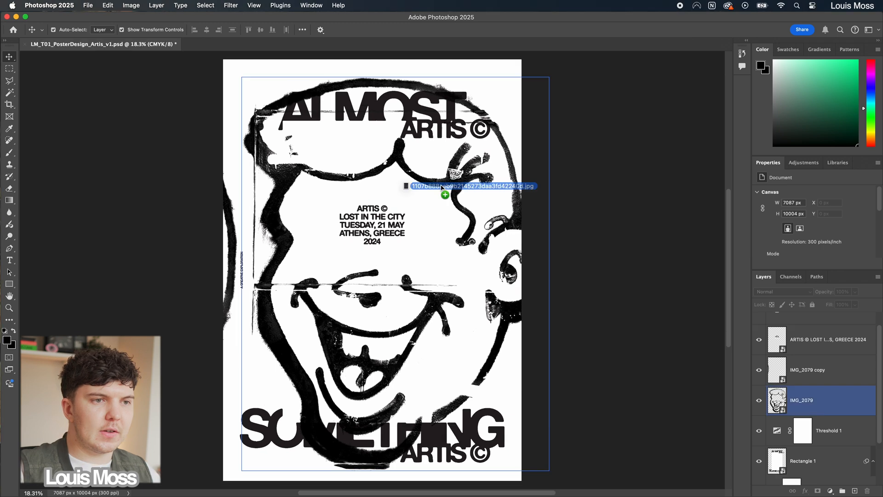
Step: Scale the placed dark texture image to about 7343 by 10090 px and blend it in Screen mode at about 76% opacity
{"action": "left_click_drag", "start_coordinate": [420, 269], "coordinate": [528, 289]}
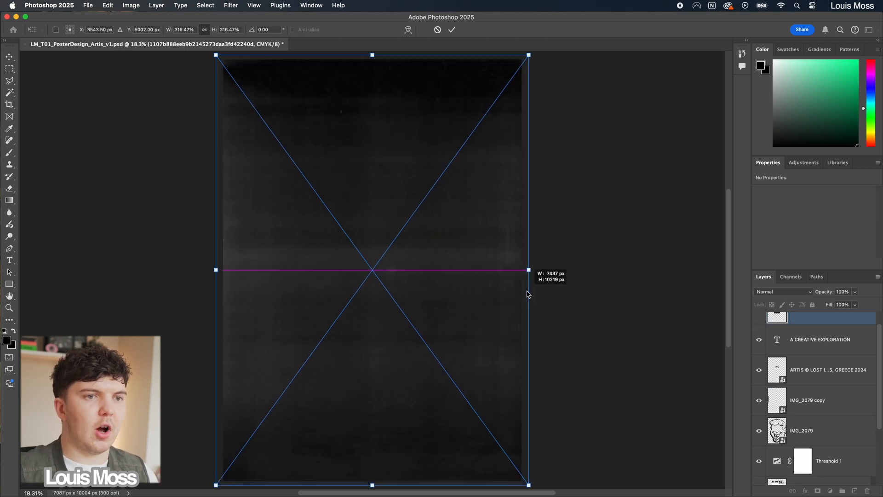
{"action": "key", "text": "Return"}
{"action": "left_click", "coordinate": [783, 291]}
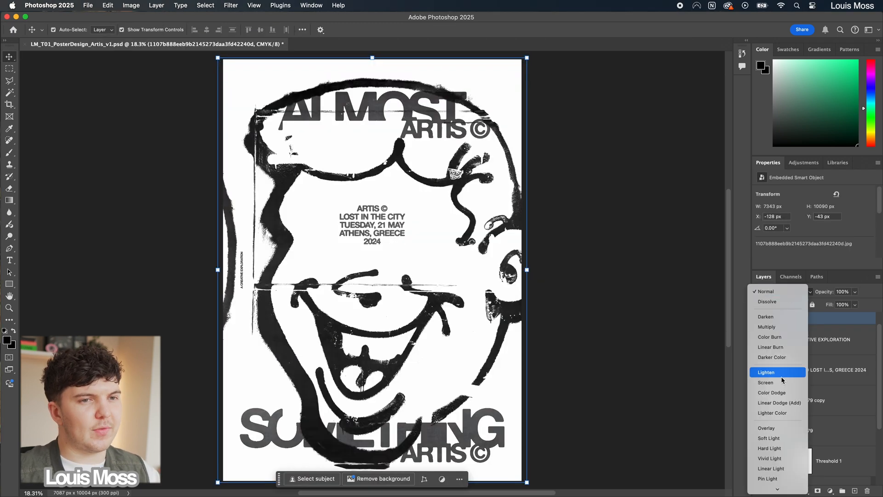
{"action": "left_click", "coordinate": [782, 383]}
{"action": "left_click", "coordinate": [854, 291]}
{"action": "left_click_drag", "start_coordinate": [856, 304], "coordinate": [846, 304]}
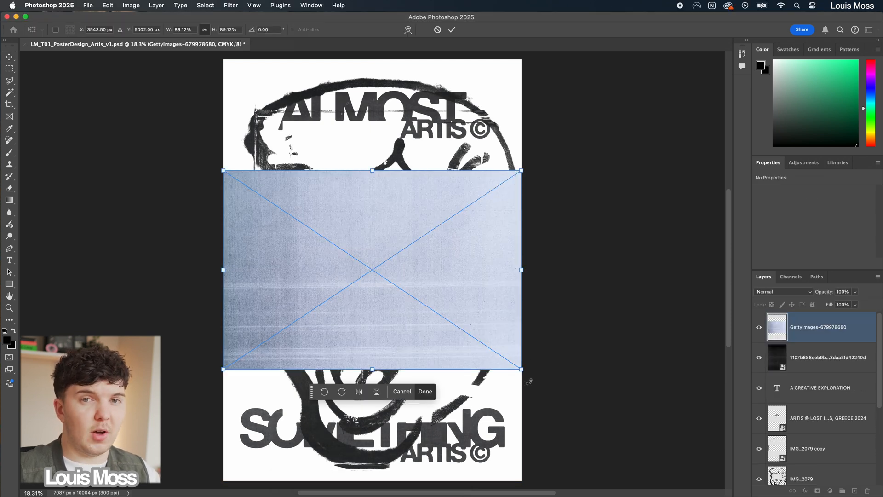
Step: Place the streaked texture GettyImages-679978680, rotate it -90° and scale it to about 9415 by 14116 px to cover the poster
{"action": "left_click_drag", "start_coordinate": [529, 381], "coordinate": [429, 204]}
{"action": "left_click_drag", "start_coordinate": [480, 271], "coordinate": [578, 294]}
{"action": "key", "text": "Return"}
Step: Blend the streaked texture in Lighter Color mode and lower its opacity to about 61%
{"action": "left_click", "coordinate": [784, 291]}
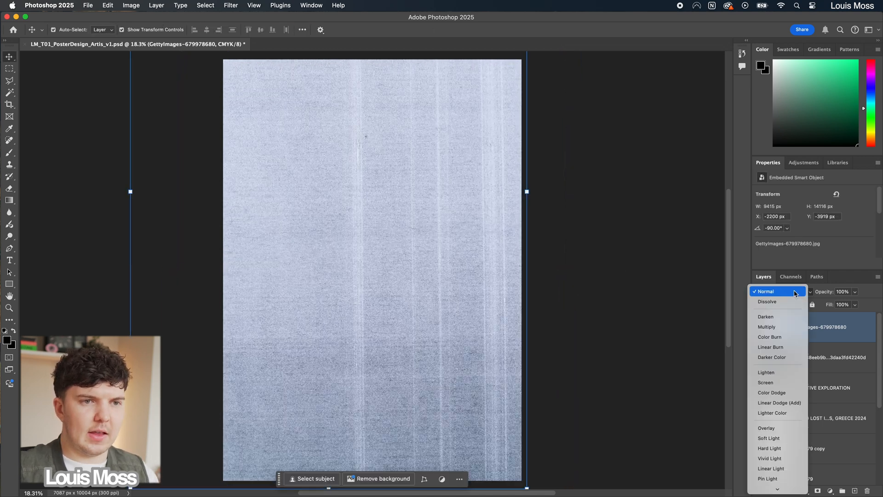
{"action": "left_click", "coordinate": [786, 413]}
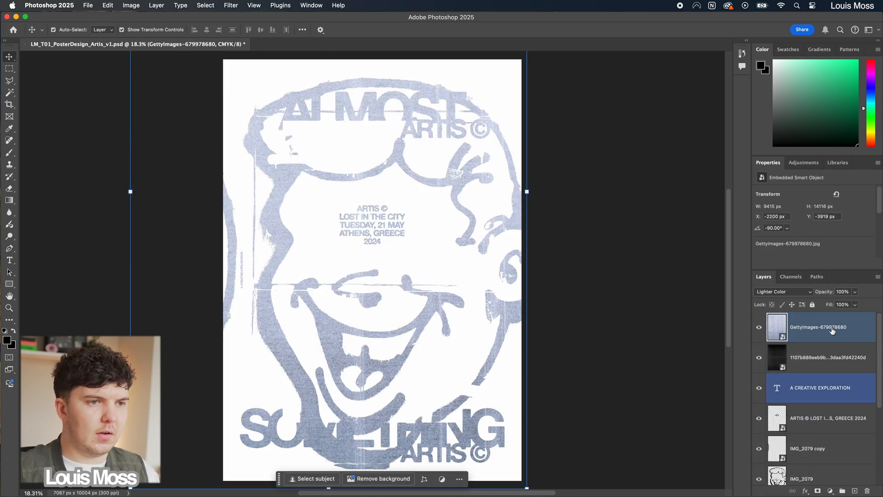
{"action": "left_click", "coordinate": [854, 291]}
{"action": "left_click_drag", "start_coordinate": [854, 305], "coordinate": [839, 304]}
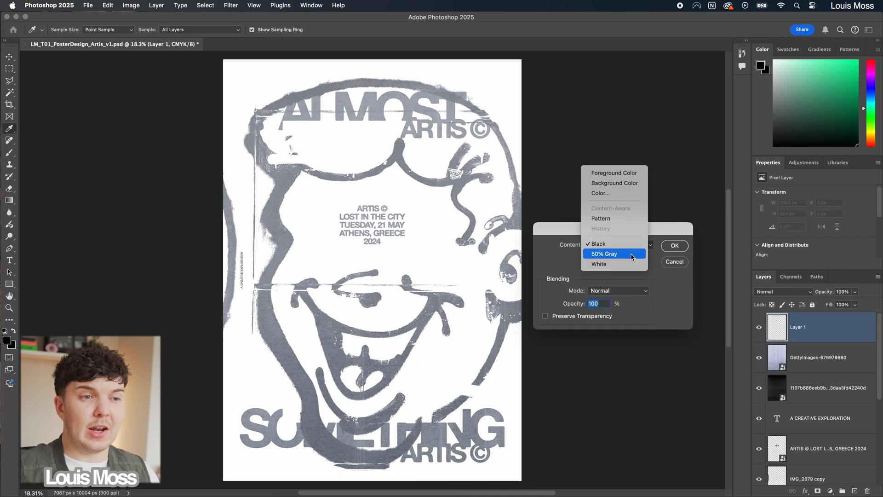
Step: Fill a new top layer with gray and apply the Add Noise filter to it
{"action": "left_click", "coordinate": [631, 254]}
{"action": "left_click", "coordinate": [672, 246]}
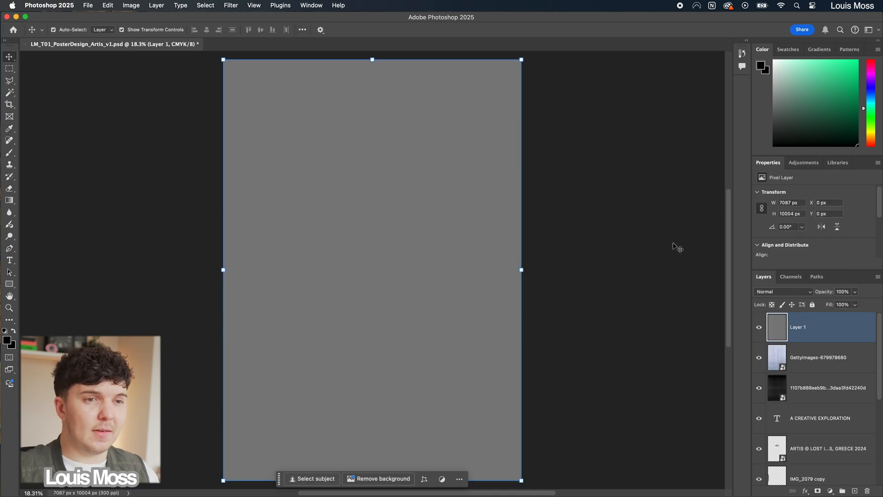
{"action": "left_click", "coordinate": [231, 5]}
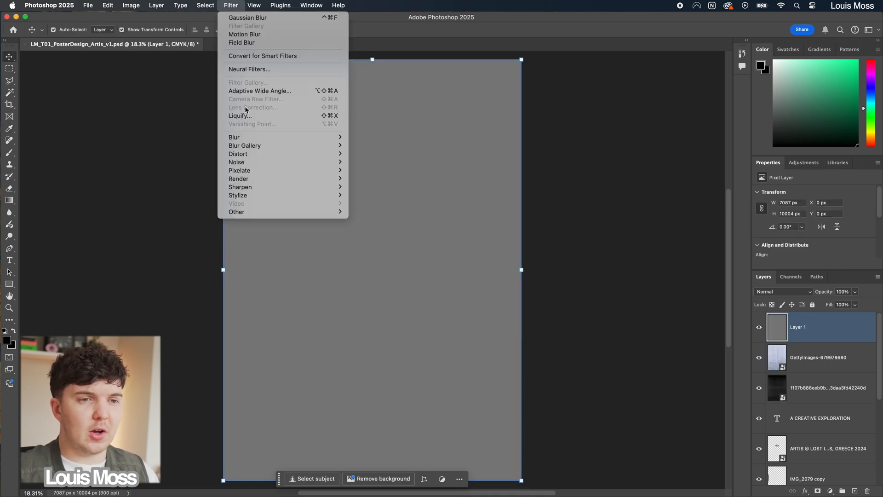
{"action": "mouse_move", "coordinate": [250, 163]}
{"action": "left_click", "coordinate": [370, 162]}
{"action": "left_click", "coordinate": [487, 121]}
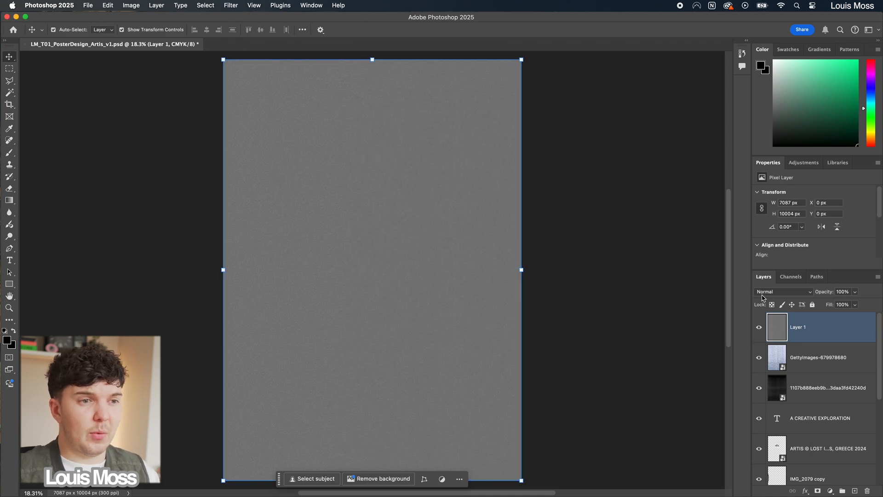
Step: Set the gray noise layer to Hard Light and lower its opacity to about 51%
{"action": "left_click", "coordinate": [762, 294]}
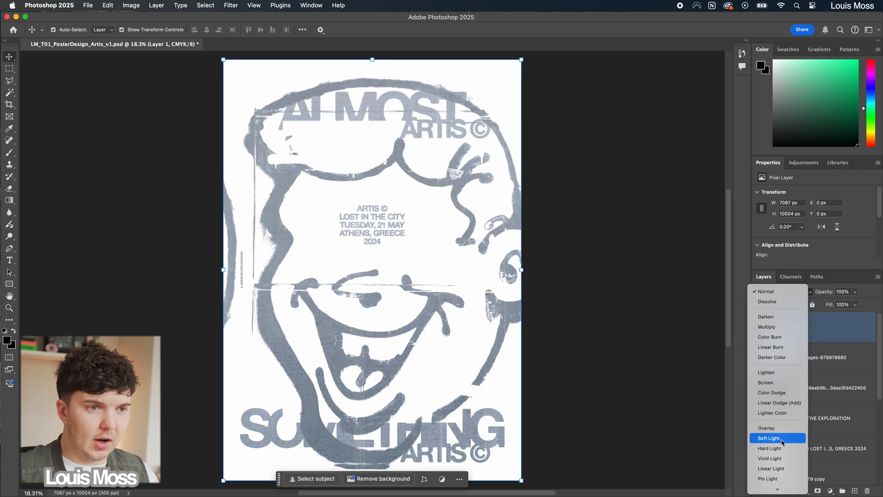
{"action": "left_click", "coordinate": [781, 448]}
{"action": "left_click", "coordinate": [854, 304]}
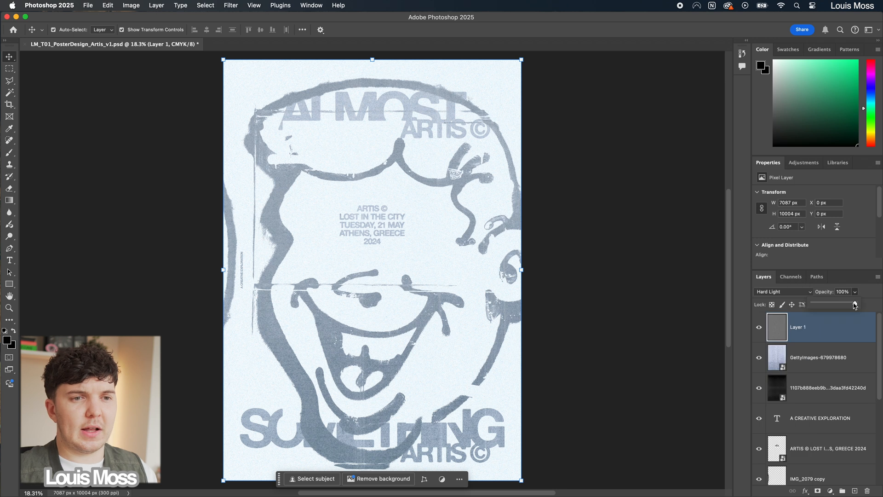
{"action": "left_click_drag", "start_coordinate": [854, 305], "coordinate": [835, 306]}
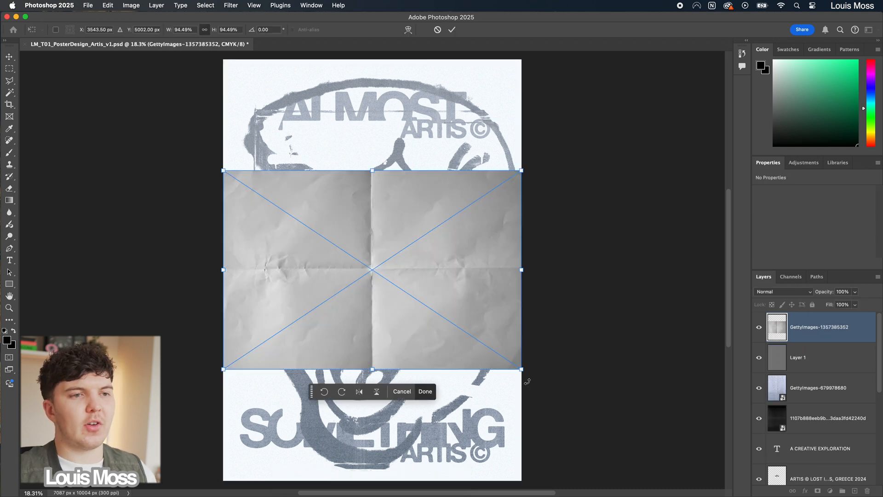
{"action": "left_click_drag", "start_coordinate": [527, 381], "coordinate": [289, 358]}
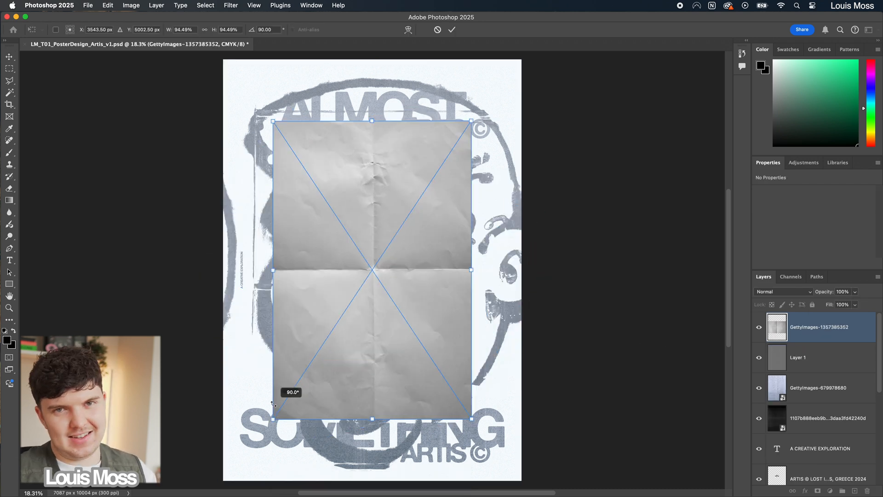
{"action": "left_click_drag", "start_coordinate": [471, 269], "coordinate": [527, 270]}
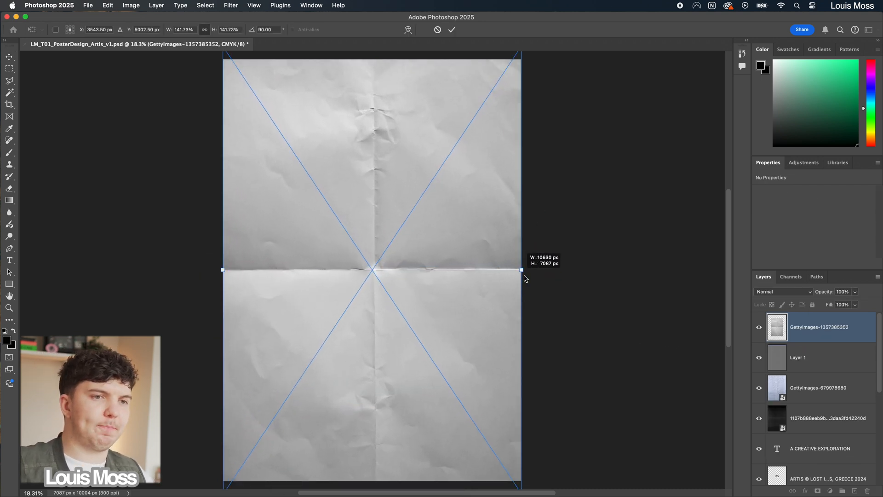
{"action": "key", "text": "Return"}
Step: Set the folded paper texture to Linear Burn and lower its opacity to about 38%
{"action": "left_click", "coordinate": [782, 292]}
{"action": "left_click", "coordinate": [778, 347]}
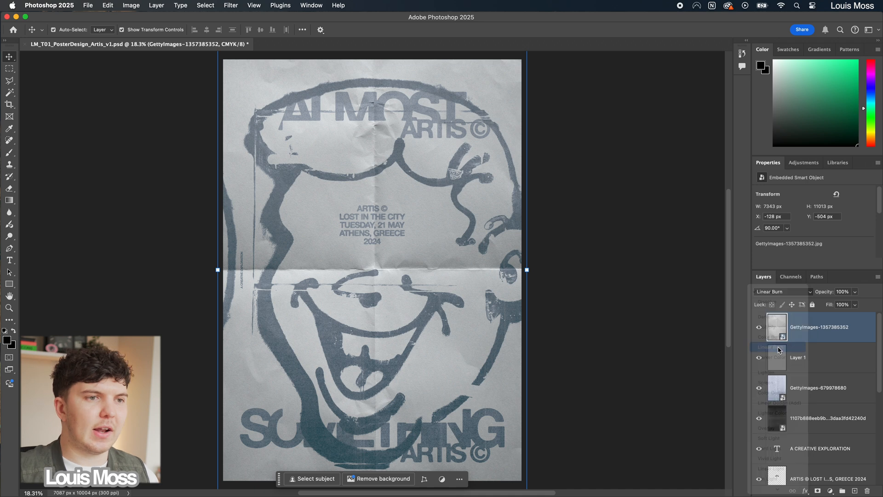
{"action": "left_click", "coordinate": [854, 292]}
{"action": "left_click_drag", "start_coordinate": [855, 304], "coordinate": [830, 304]}
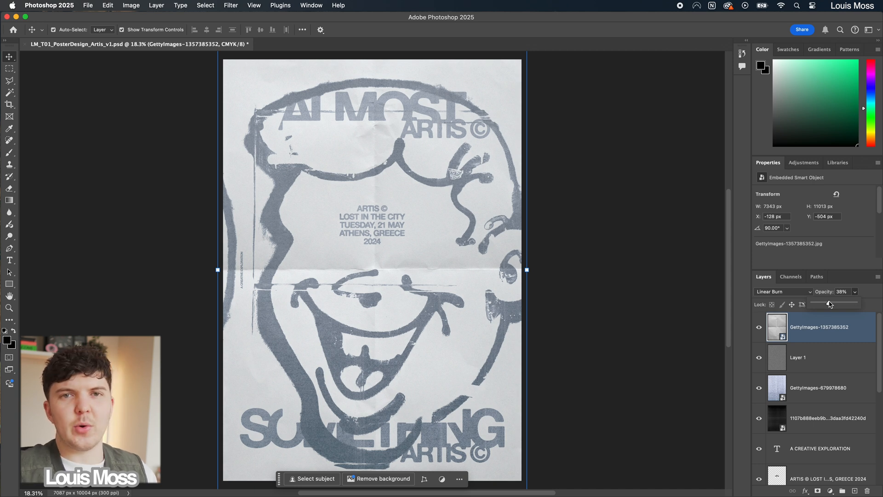
{"action": "left_click", "coordinate": [669, 303]}
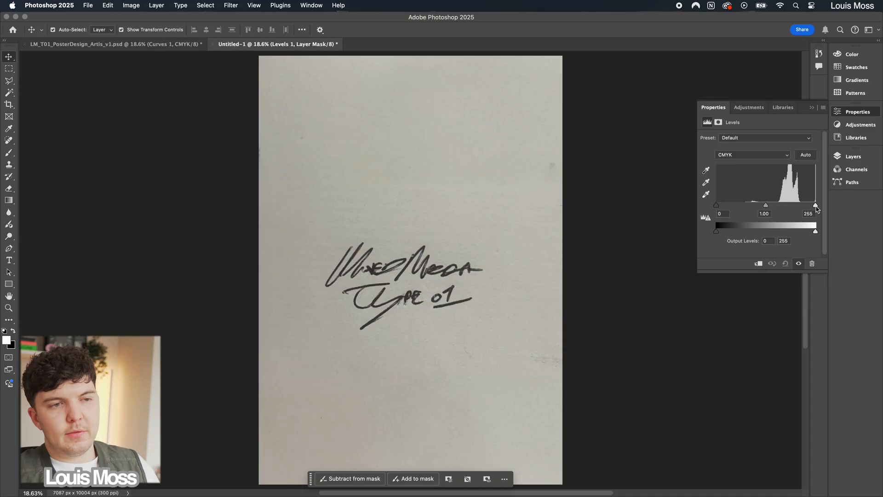
Step: Brighten the handwriting scan with a Levels white input of 164 and mask it to the strokes using Color Range at fuzziness 196
{"action": "left_click_drag", "start_coordinate": [815, 207], "coordinate": [781, 207]}
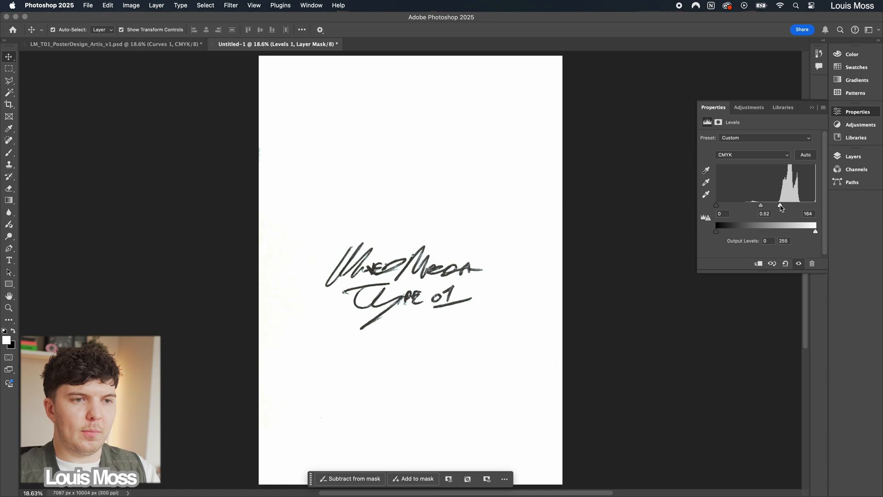
{"action": "left_click_drag", "start_coordinate": [572, 177], "coordinate": [588, 177]}
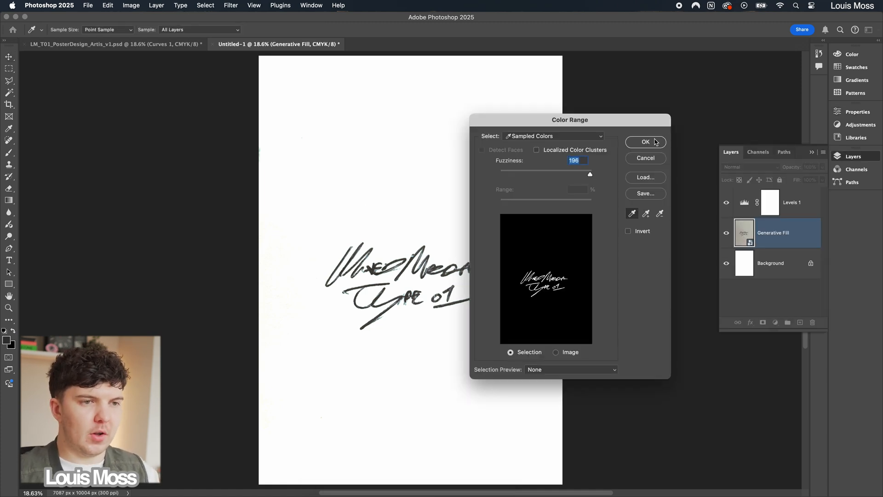
{"action": "left_click", "coordinate": [653, 141]}
{"action": "left_click", "coordinate": [762, 322]}
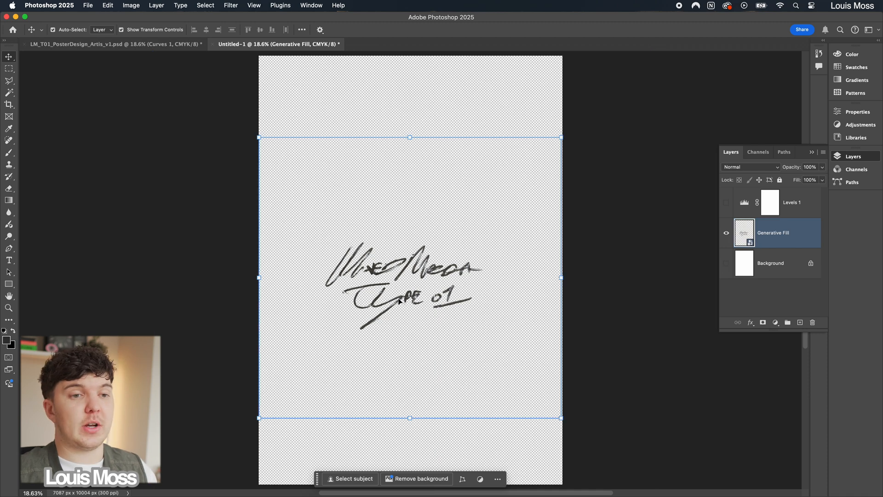
Step: Bring the Mixed Media Type 01 handwriting onto the poster, scale it down above the S of SOMETHING and reduce its opacity
{"action": "left_click_drag", "start_coordinate": [341, 282], "coordinate": [453, 305]}
{"action": "left_click_drag", "start_coordinate": [567, 137], "coordinate": [446, 249]}
{"action": "left_click_drag", "start_coordinate": [363, 333], "coordinate": [347, 389]}
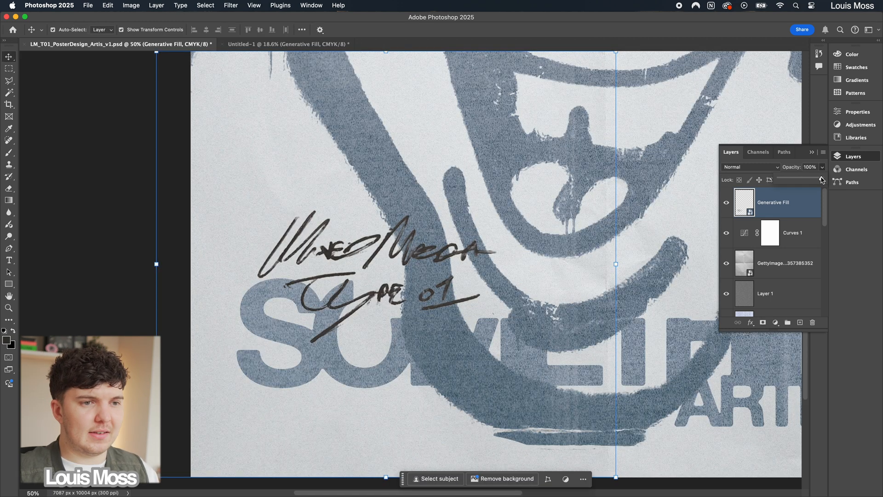
{"action": "left_click_drag", "start_coordinate": [822, 179], "coordinate": [810, 181]}
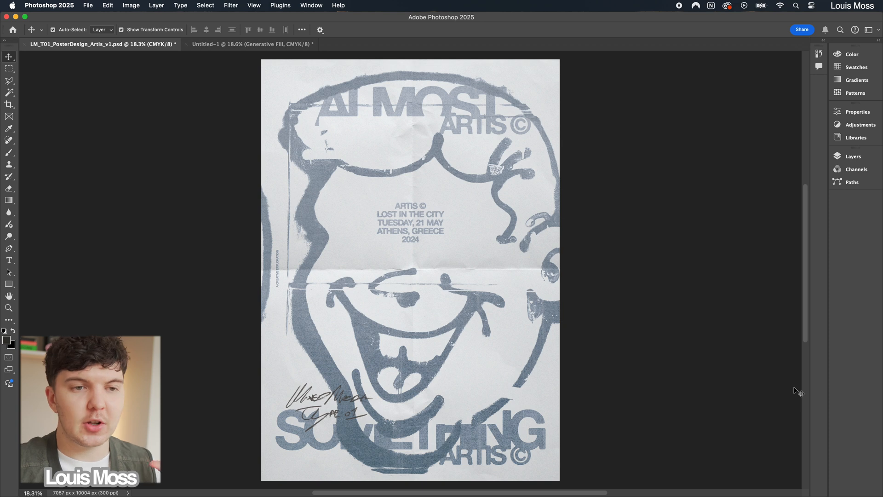